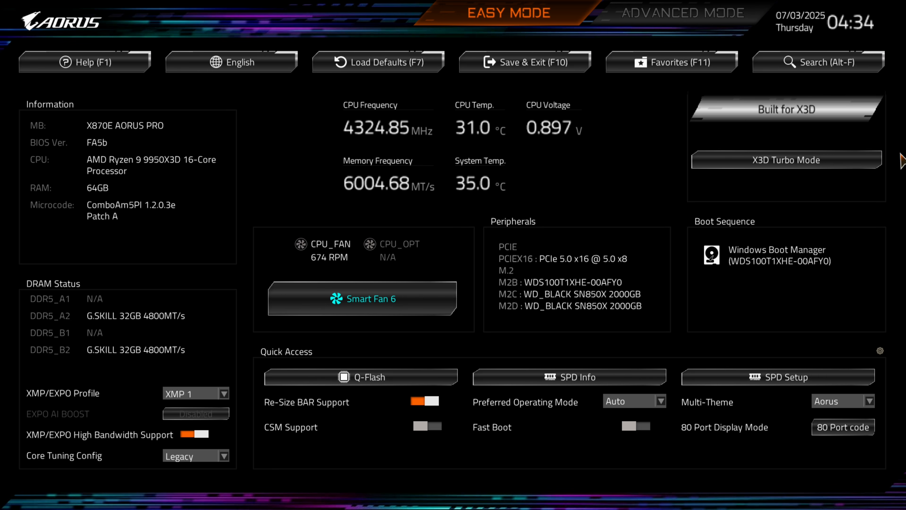
- Switch to Advanced Mode and open the Precision Boost Overdrive submenu within Advanced CPU Settings
left_click(656, 14)
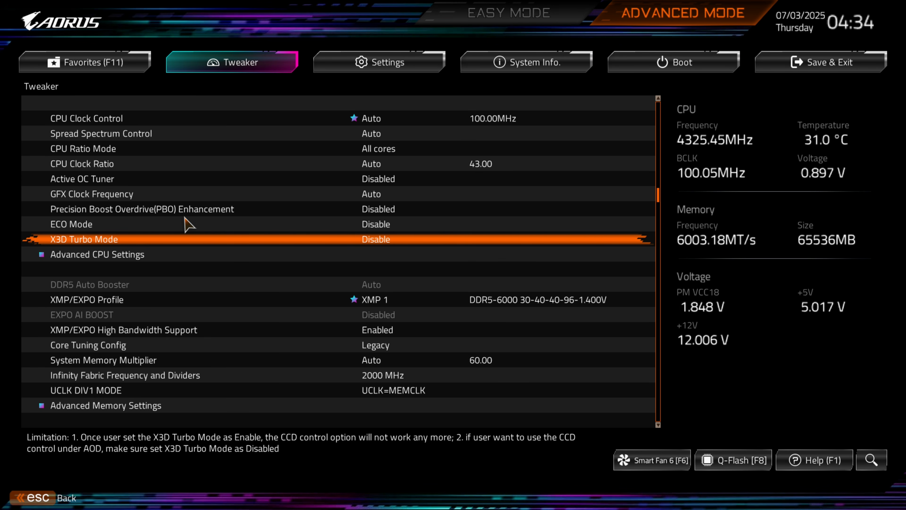
left_click(135, 258)
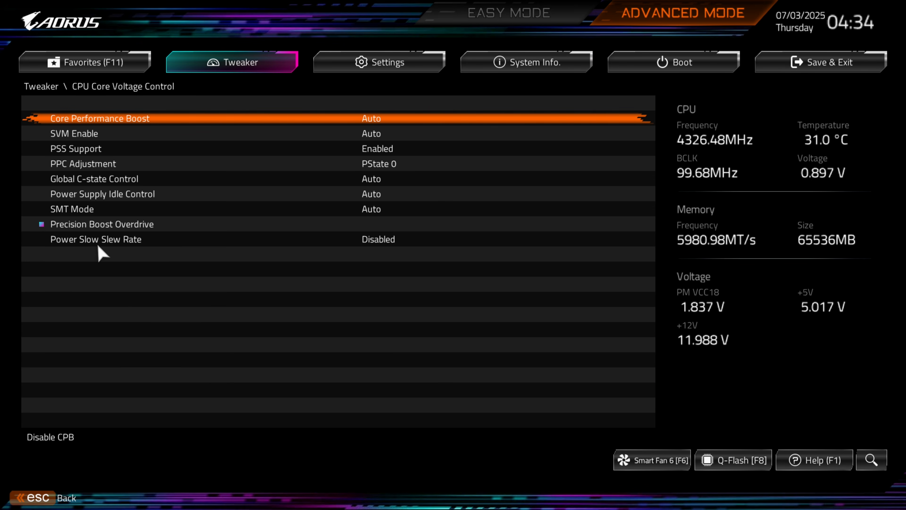
left_click(113, 226)
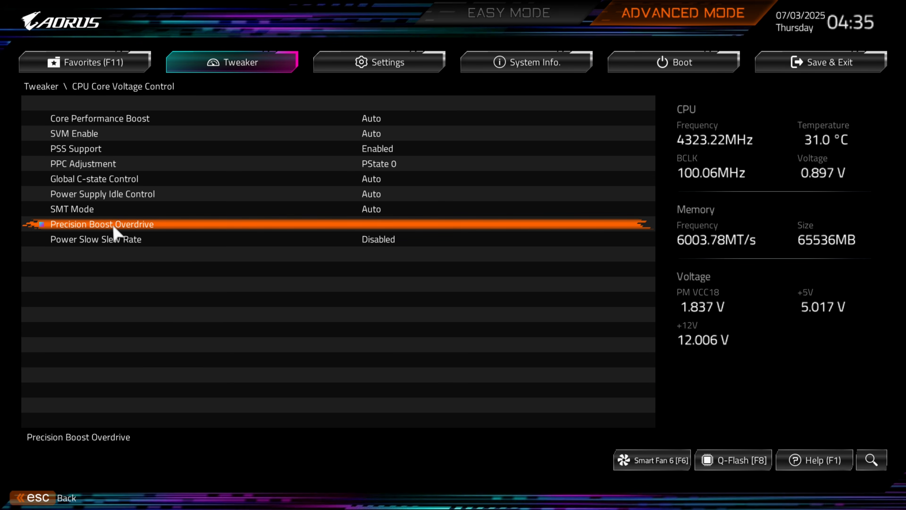
left_click(114, 227)
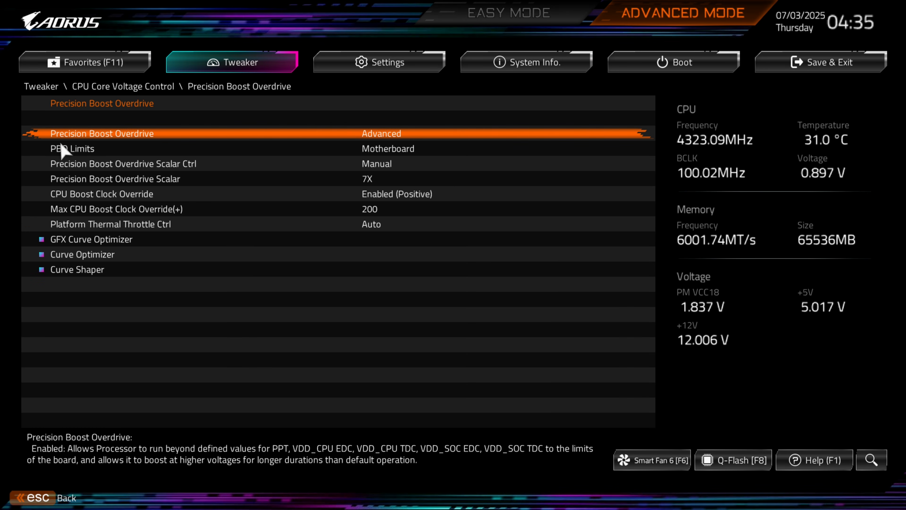
- Review the options for Precision Boost Overdrive and PBO Limits, closing each list without changing anything
left_click(372, 138)
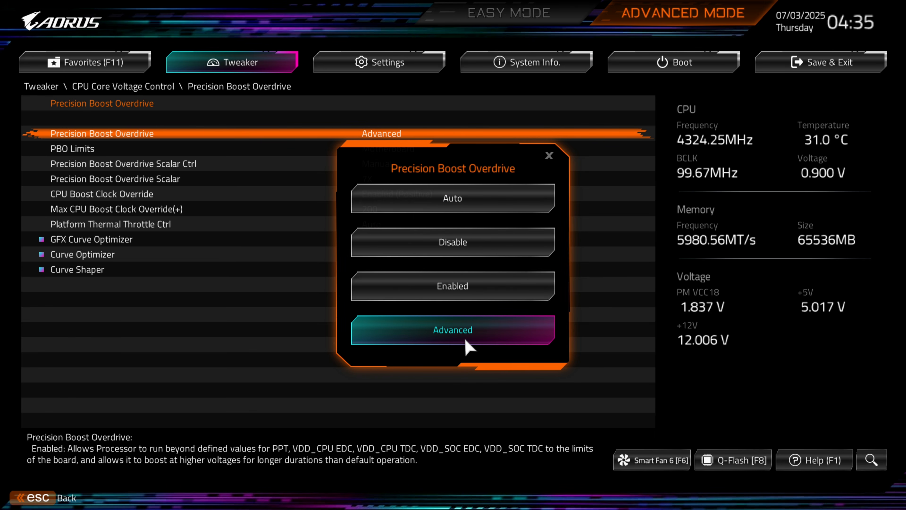
left_click(548, 156)
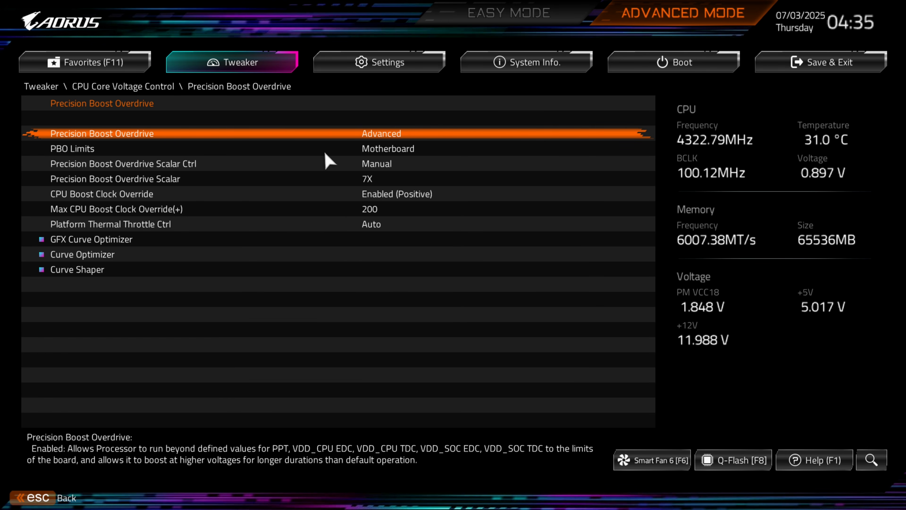
left_click(373, 152)
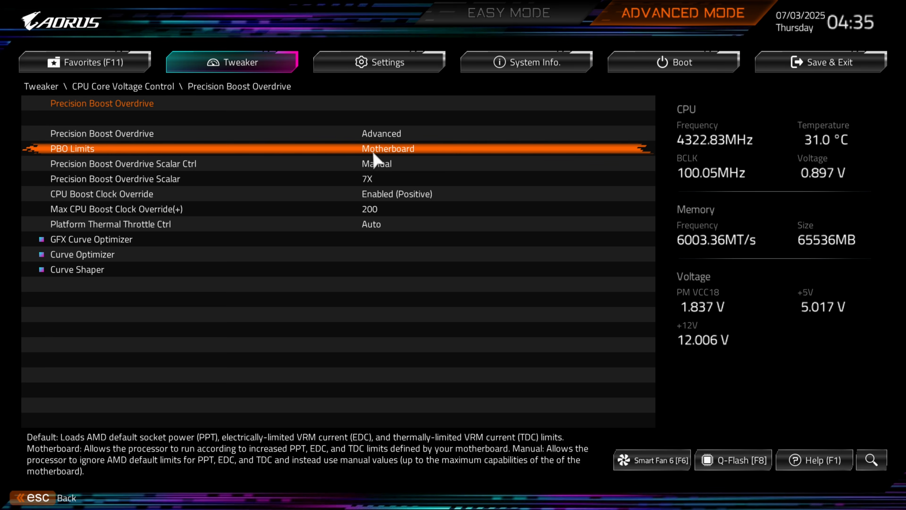
left_click(387, 152)
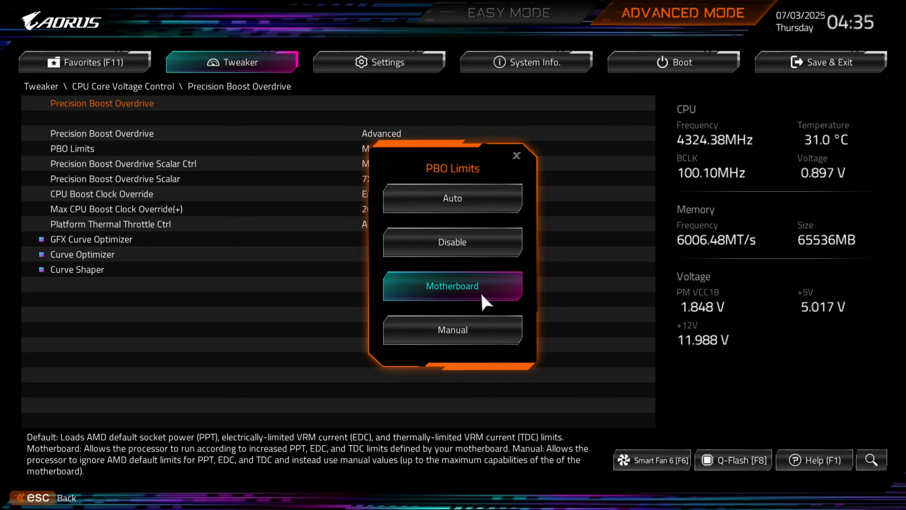
left_click(517, 156)
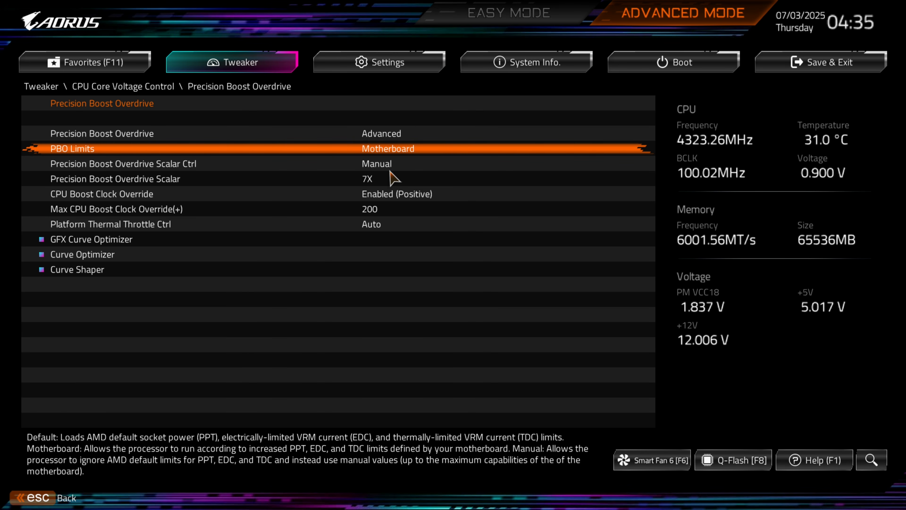
- Review the options for PBO Scalar Ctrl, PBO Scalar and CPU Boost Clock Override, closing each without changes
left_click(378, 167)
left_click(378, 167)
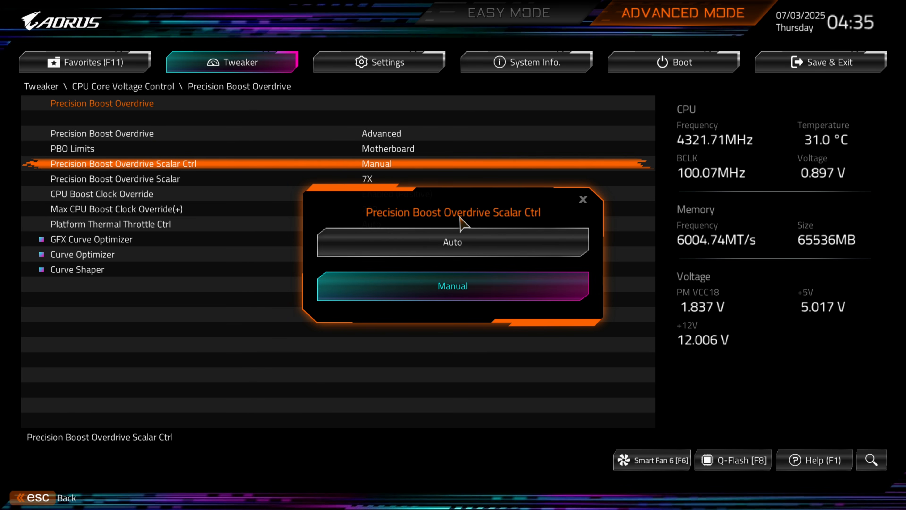
left_click(584, 199)
left_click(361, 184)
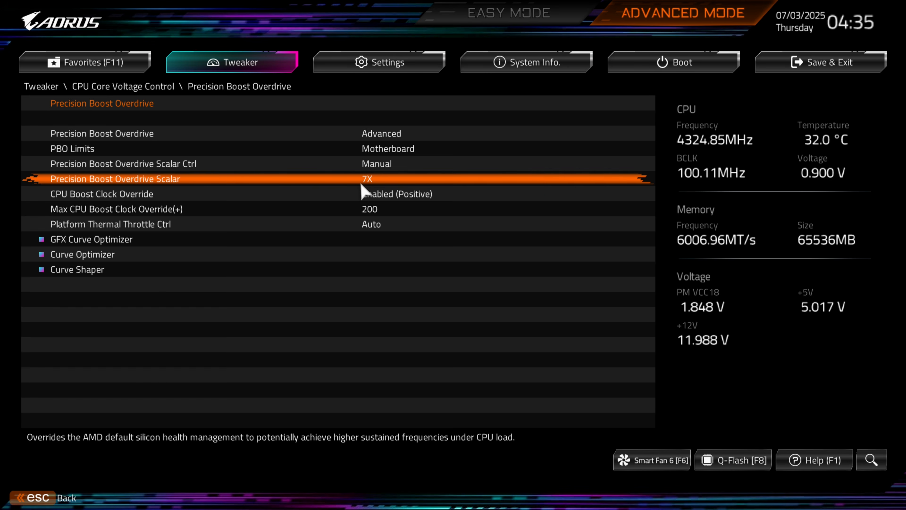
left_click(361, 184)
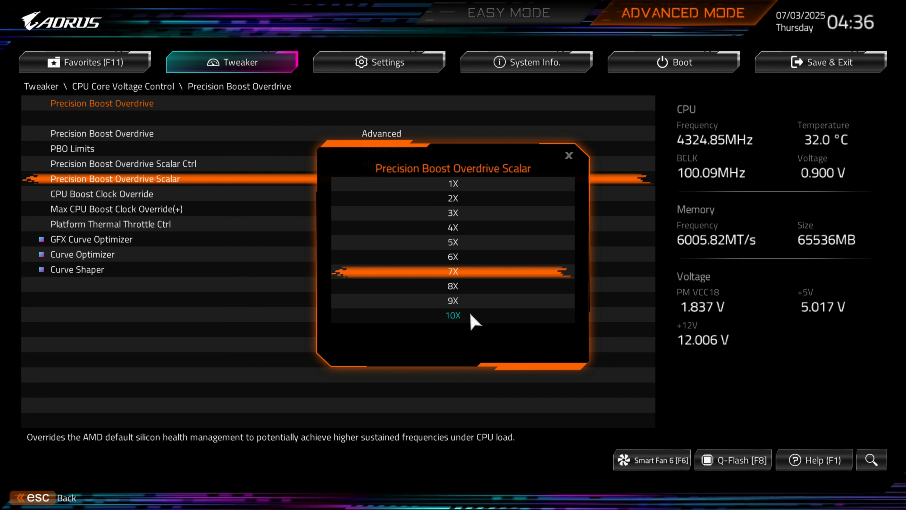
left_click(569, 156)
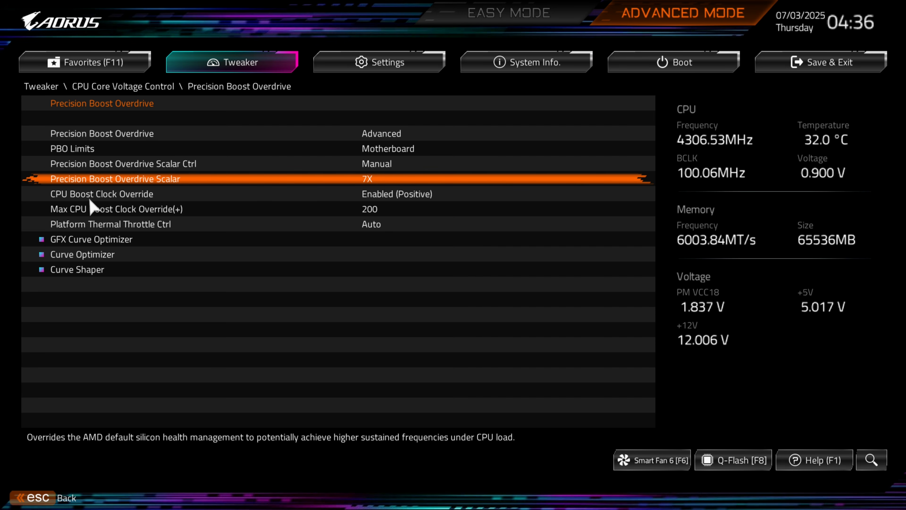
left_click(410, 197)
left_click(410, 197)
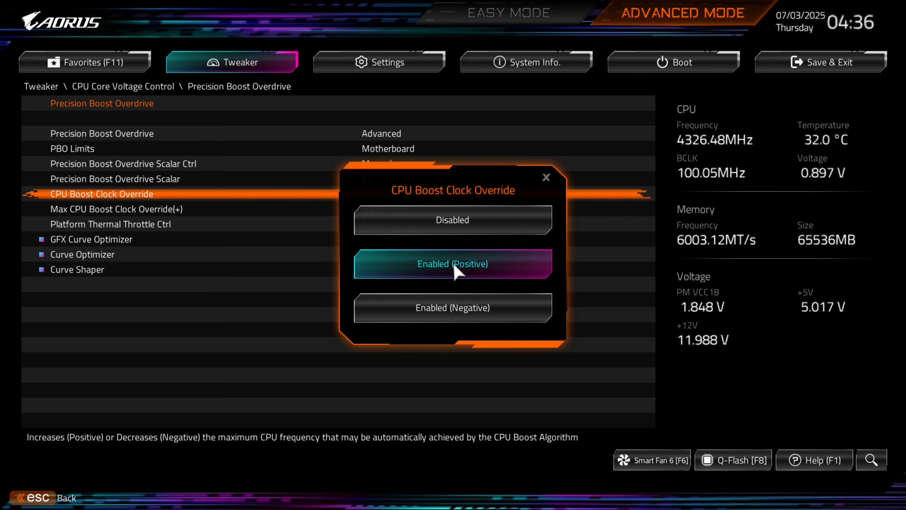
left_click(546, 178)
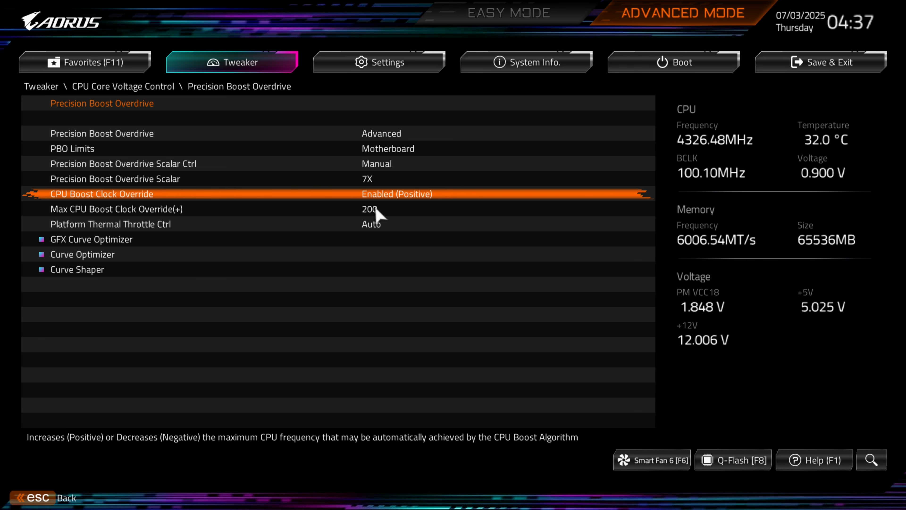
- Open the Curve Optimizer submenu and review its mode options, closing the list with Per CCD kept
left_click(112, 260)
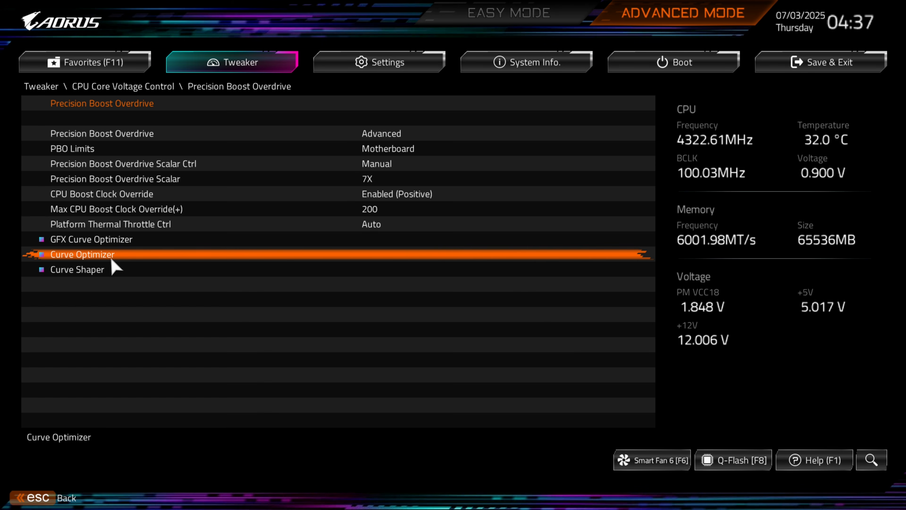
left_click(106, 253)
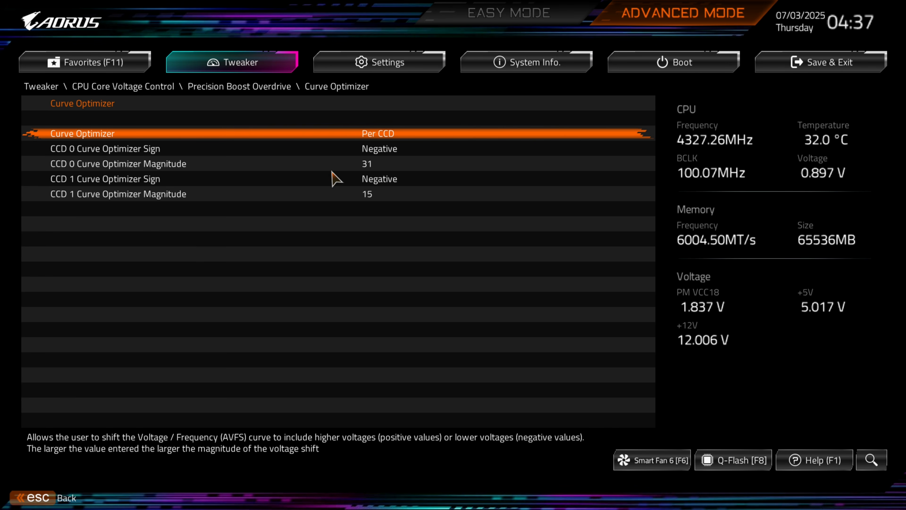
key("Return")
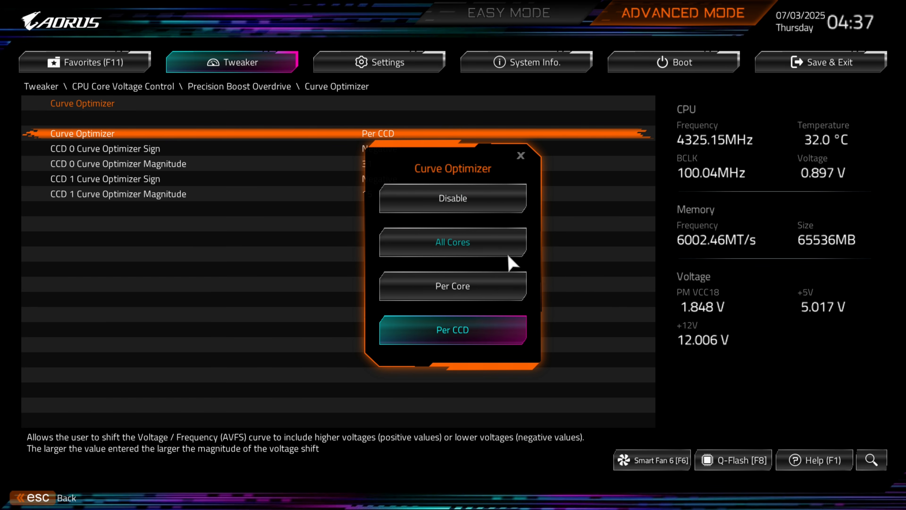
key("Down")
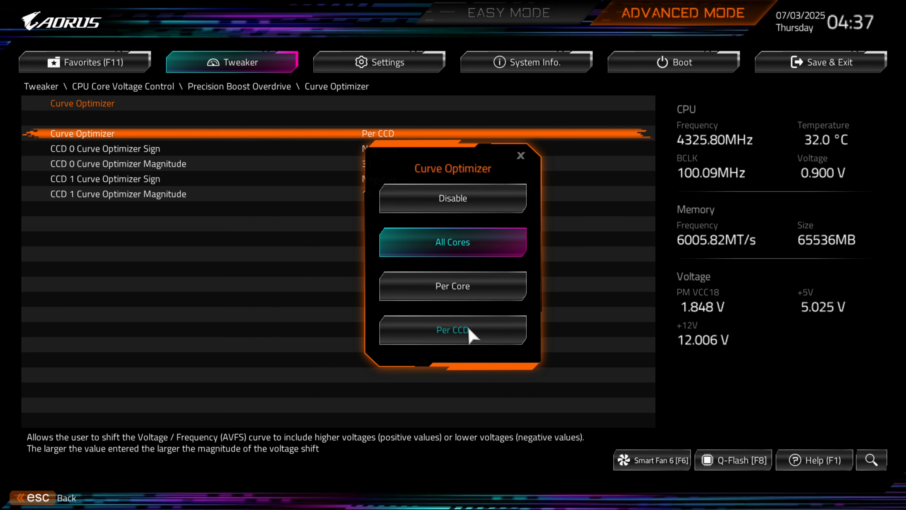
key("Down")
key("Down")
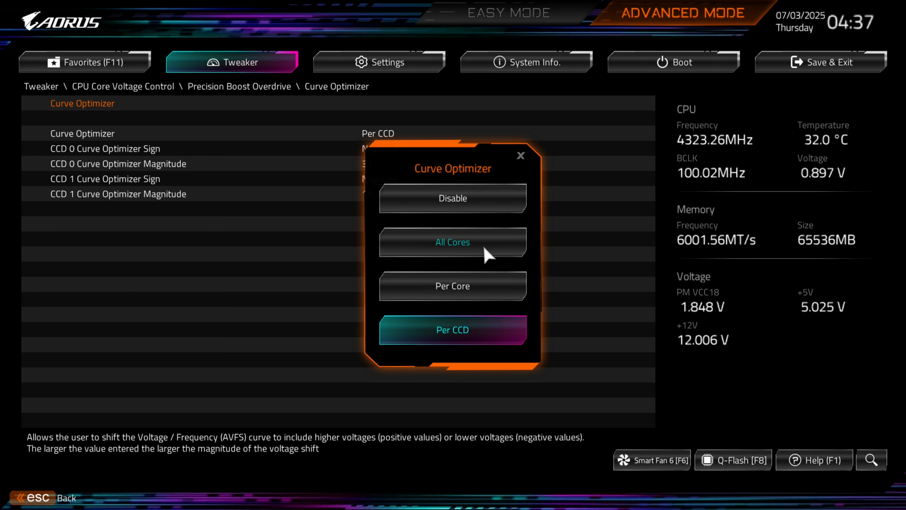
left_click(521, 155)
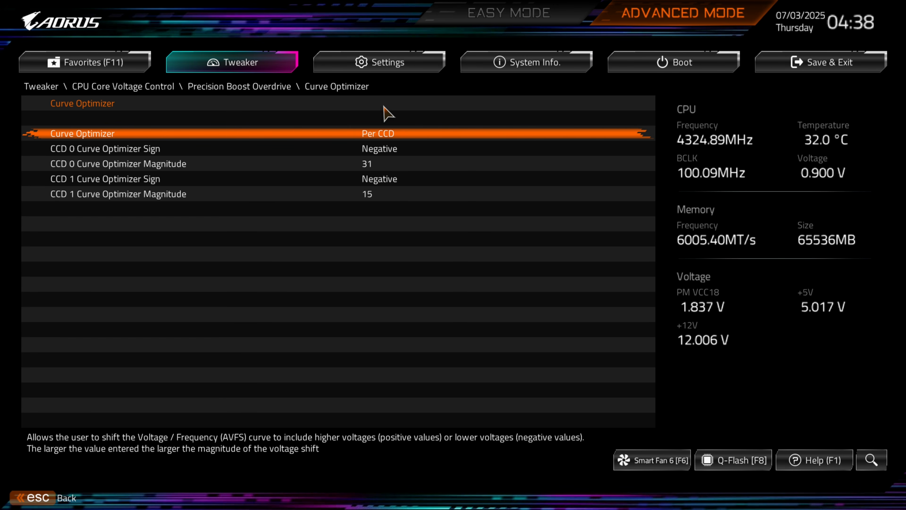
- Return to Tweaker and navigate back through Precision Boost Overdrive into the Curve Shaper submenu
left_click(236, 73)
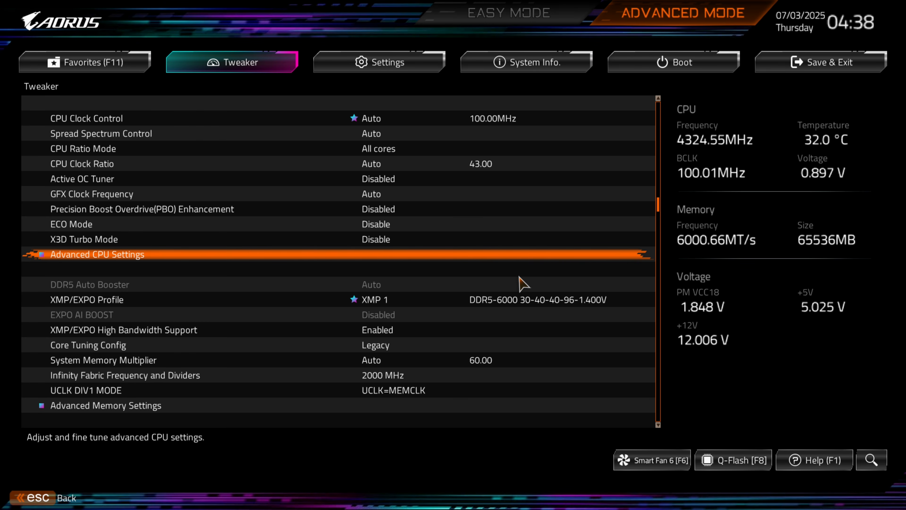
key("Down")
key("Up")
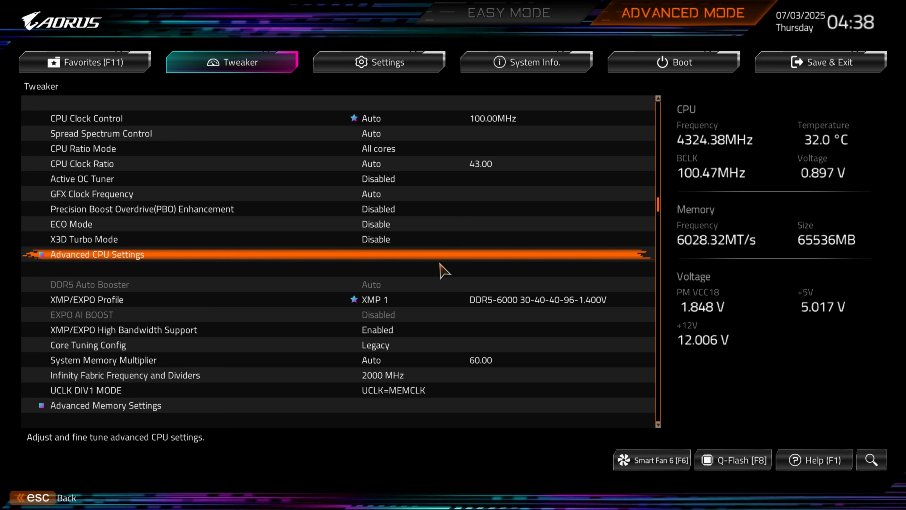
left_click(343, 255)
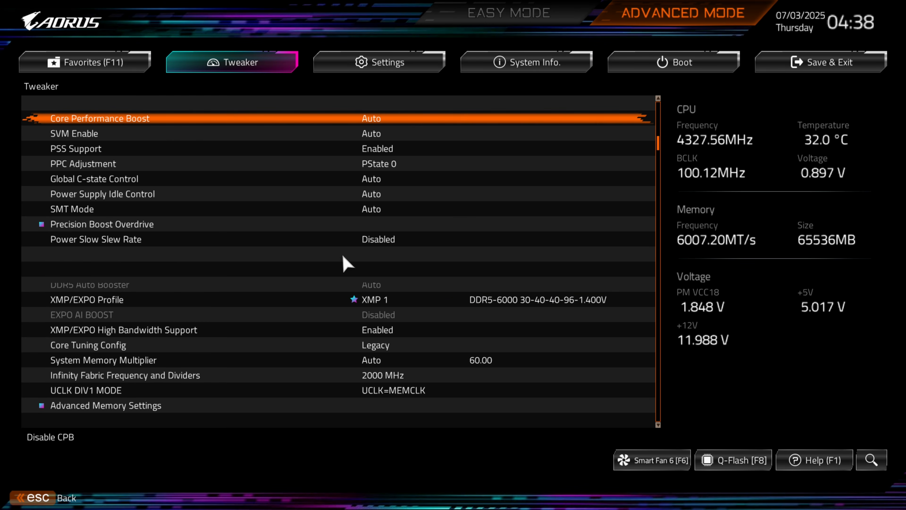
left_click(133, 225)
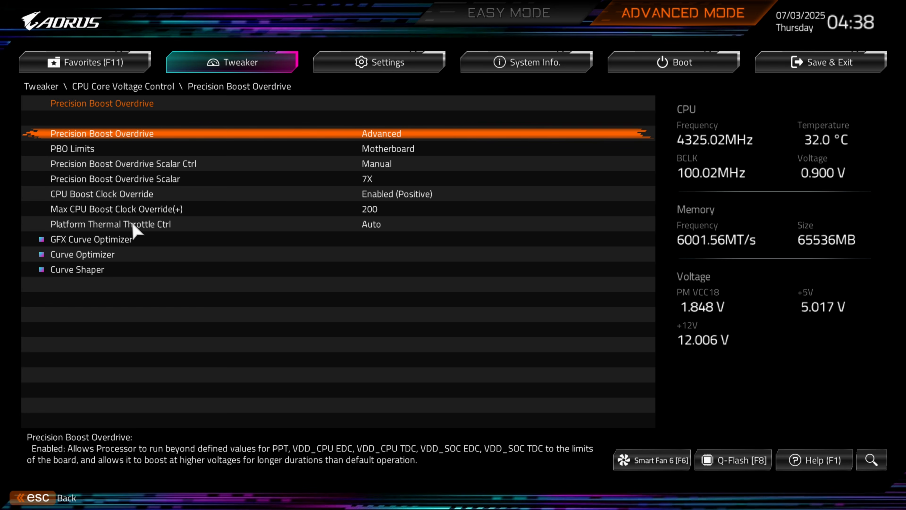
left_click(81, 268)
left_click(80, 269)
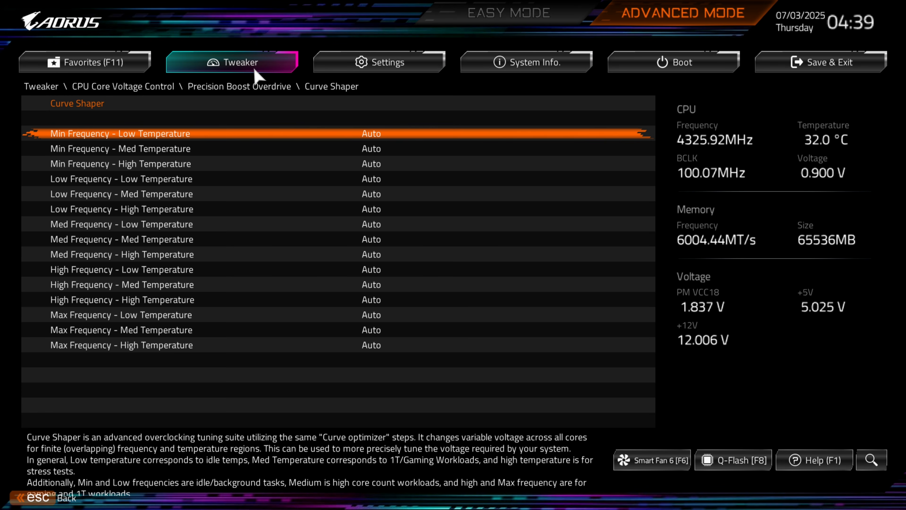
- Back out to Tweaker, scroll through the memory and voltage settings, and open CPU/VRM Settings
key("Escape")
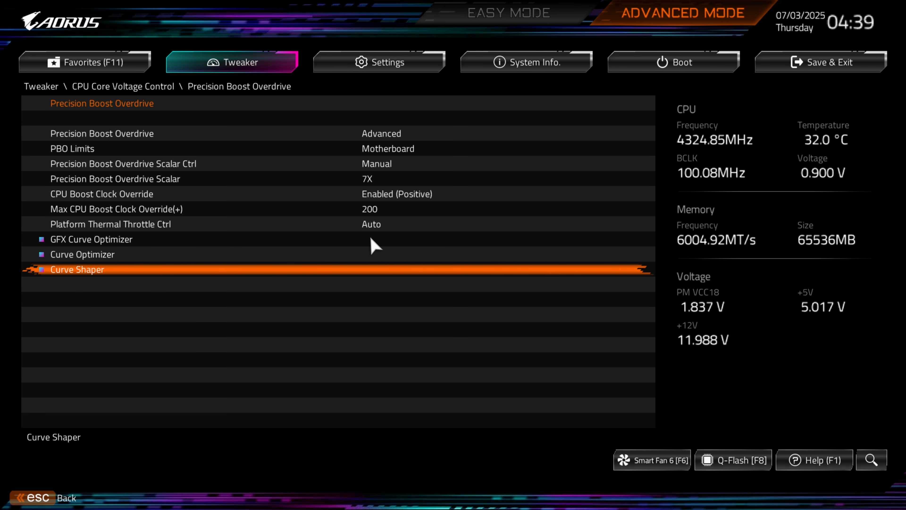
key("Escape")
key("Escape")
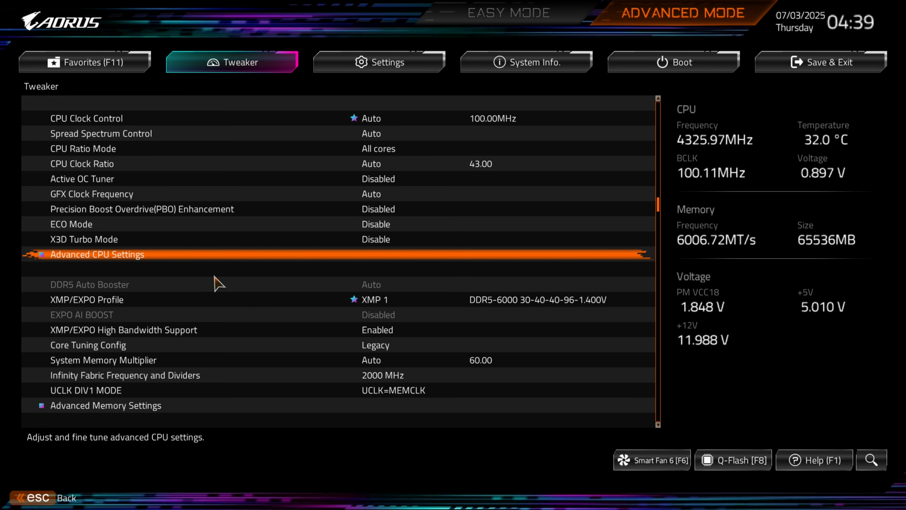
key("Down")
key("Down")
key("Down")
key("Down")
key("Down")
key("Down")
key("Down")
key("Down")
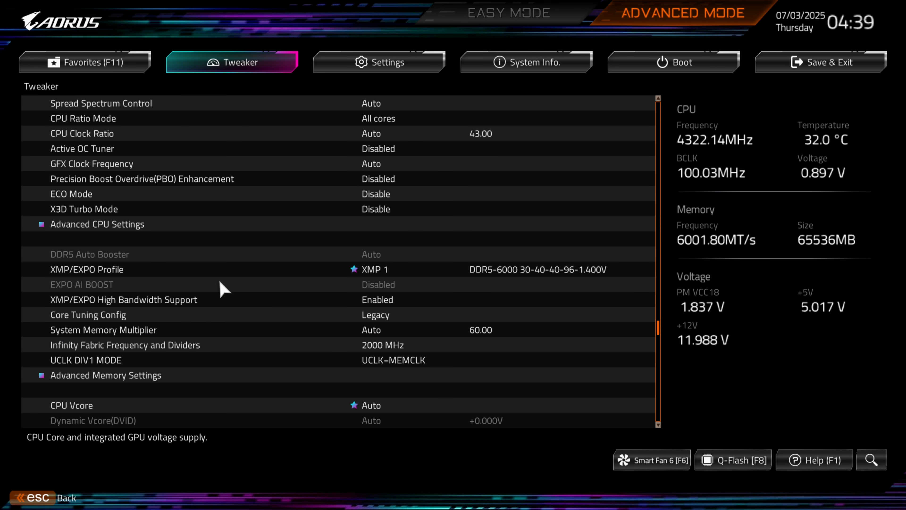
key("Down")
key("Down")
key("Down")
key("Down")
key("Down")
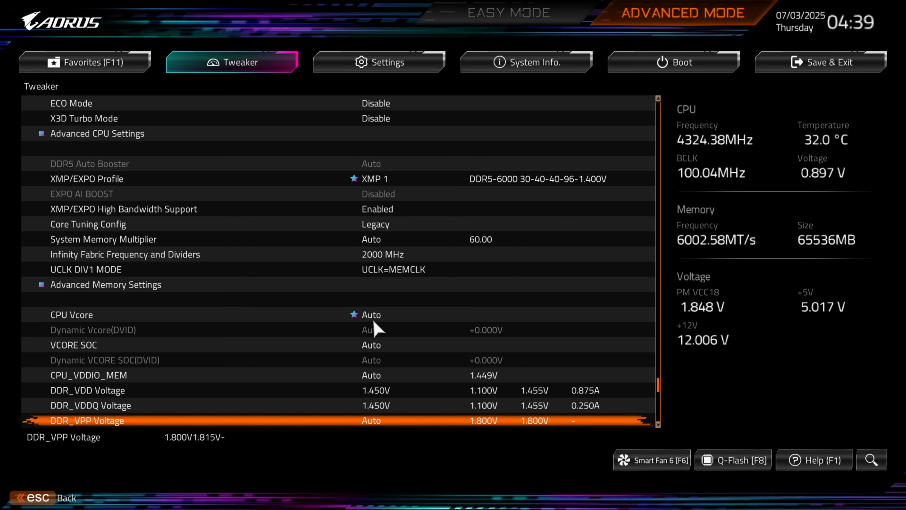
key("Down")
key("Down")
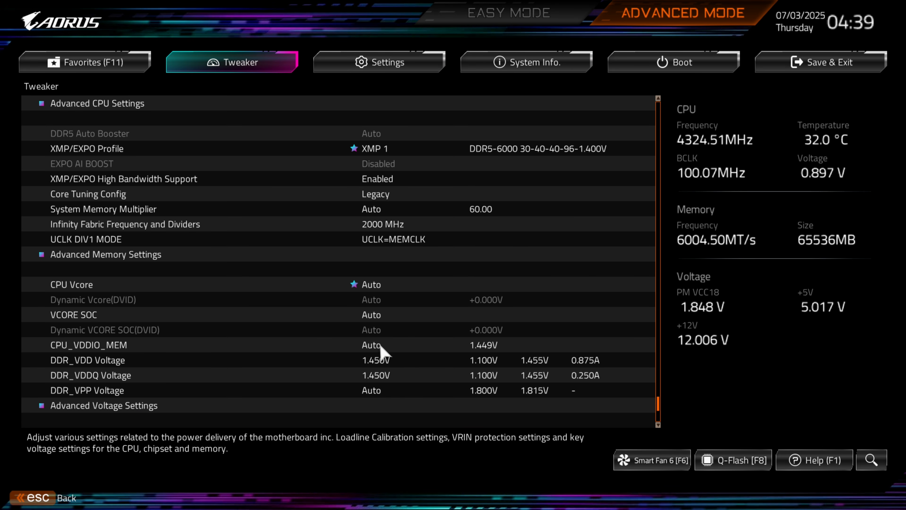
key("Down")
key("Up")
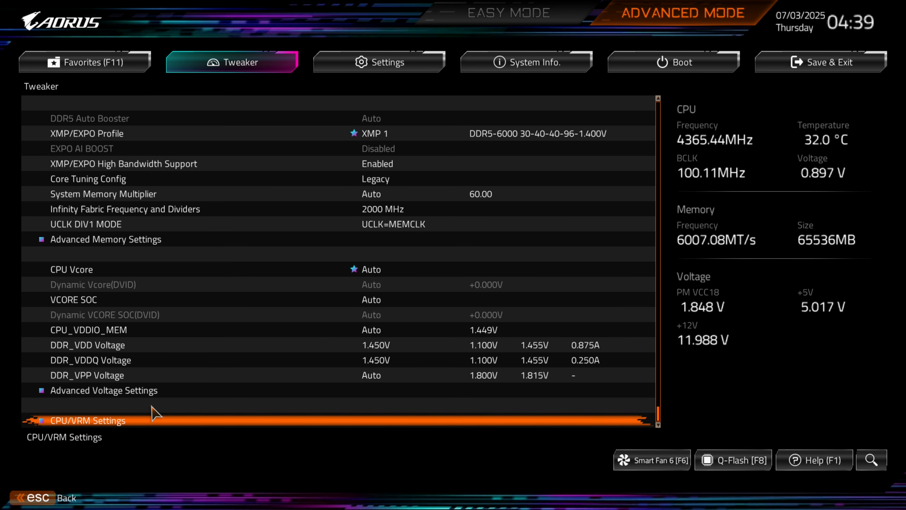
left_click(132, 420)
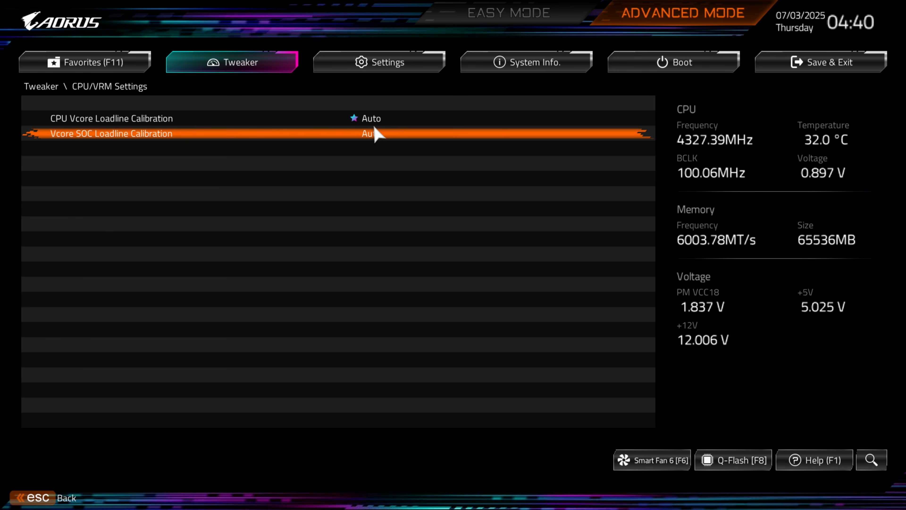
- Leave CPU/VRM Settings and scroll back up through the Tweaker list to UCLK DIV1 MODE
key("Escape")
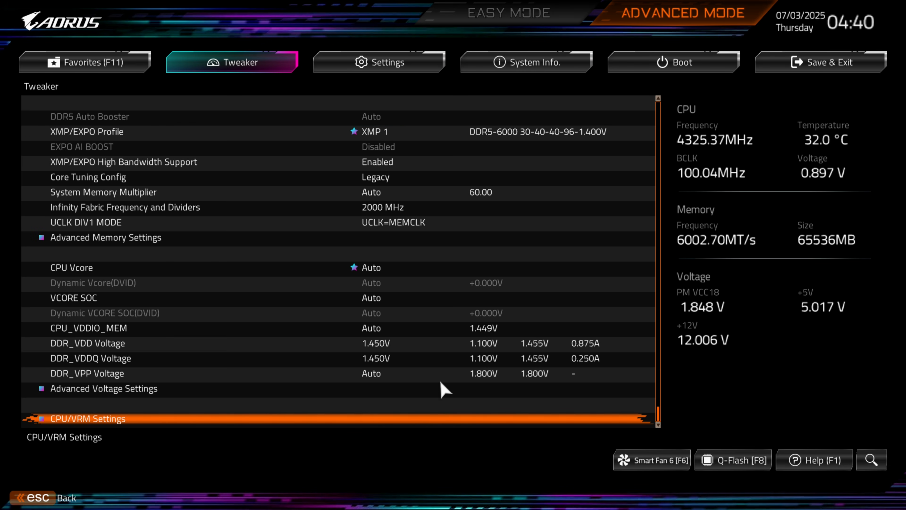
key("Up")
key("Up")
key("Up")
key("Up")
key("Up")
key("Up")
key("Up")
key("Up")
key("Up")
key("Up")
key("Up")
key("Up")
key("Up")
key("Up")
key("Up")
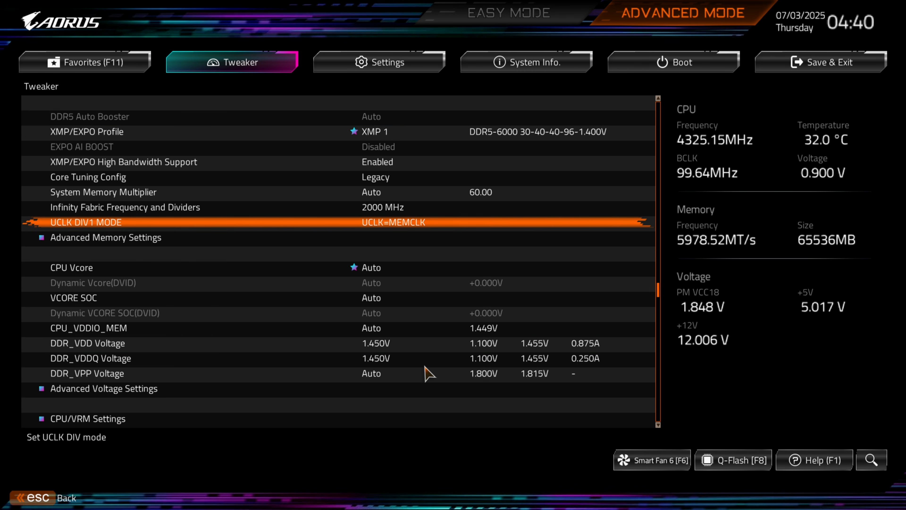
- Open the Core Tuning Config options and close the list with Legacy kept
key("Down")
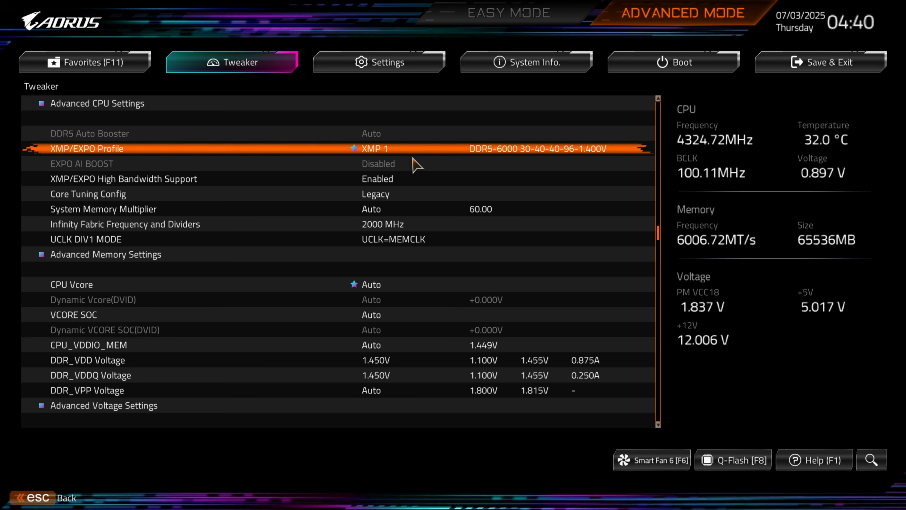
key("Down")
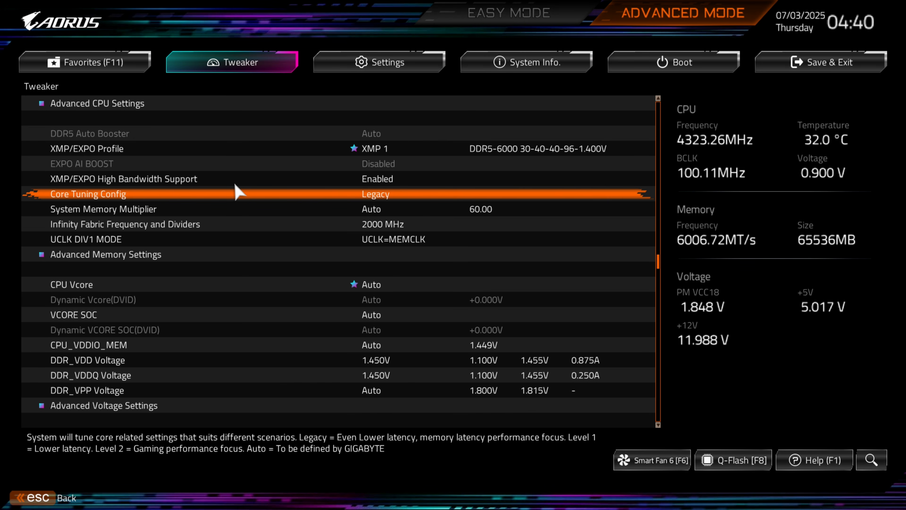
left_click(363, 195)
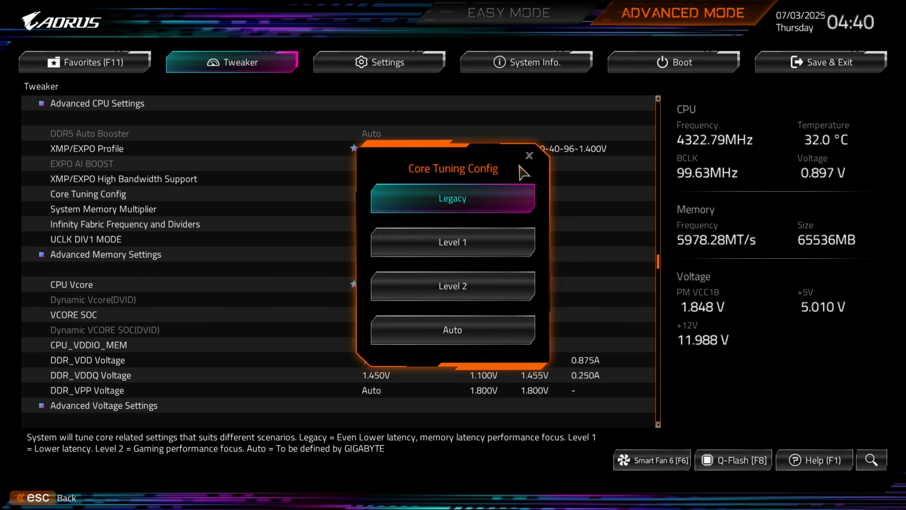
left_click(529, 156)
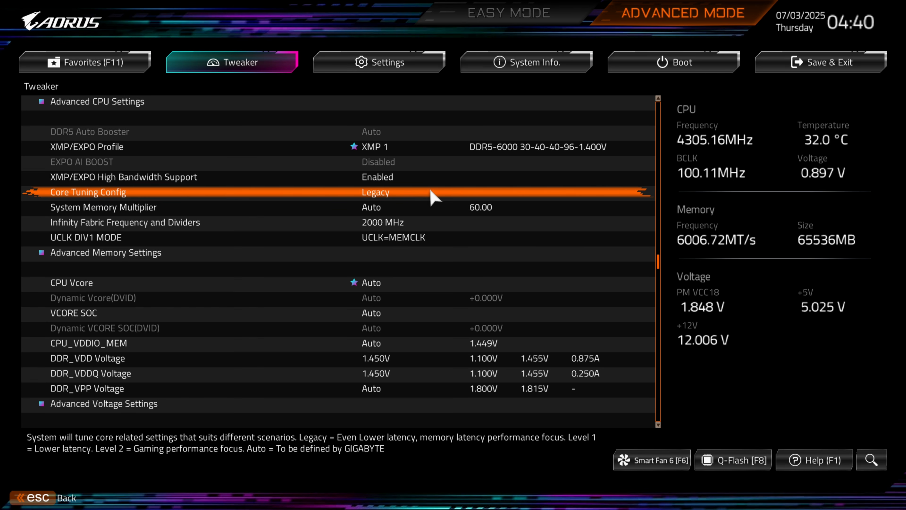
- Move down to UCLK DIV1 MODE, open its options and close the list with UCLK=MEMCLK kept
key("Down")
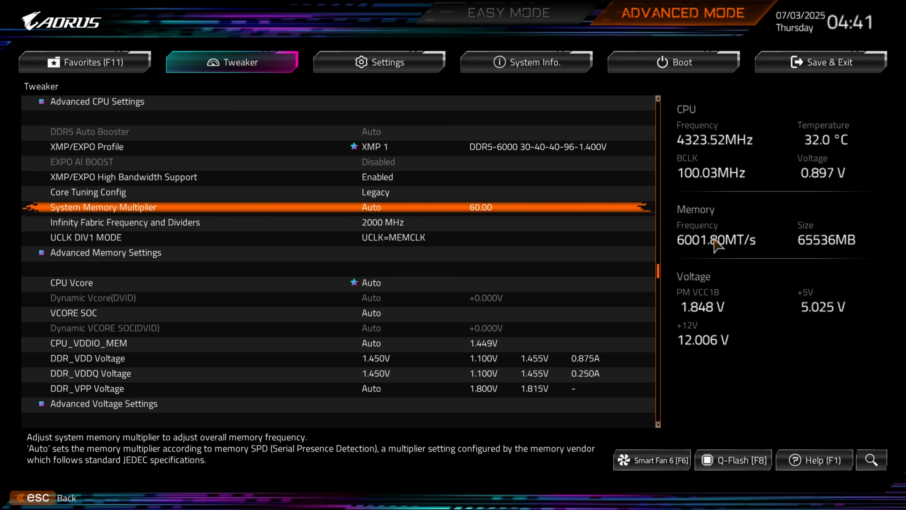
left_click(380, 227)
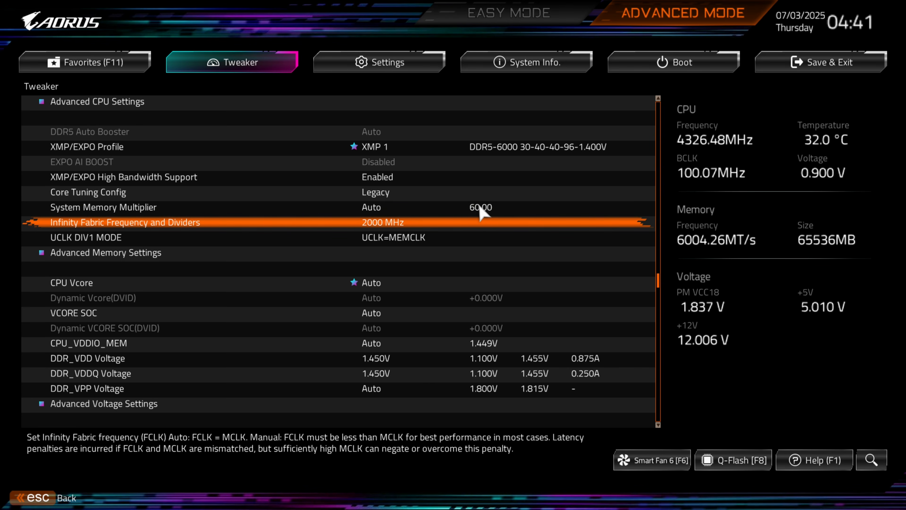
left_click(423, 236)
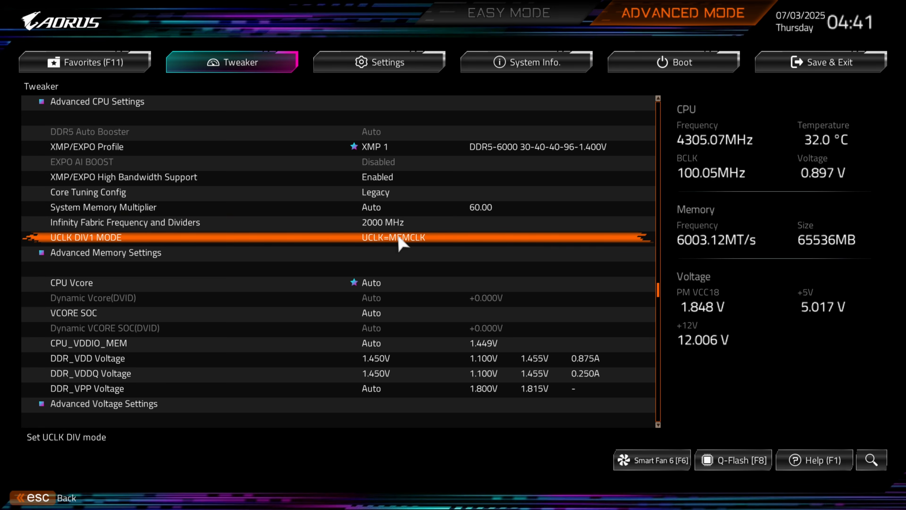
left_click(414, 238)
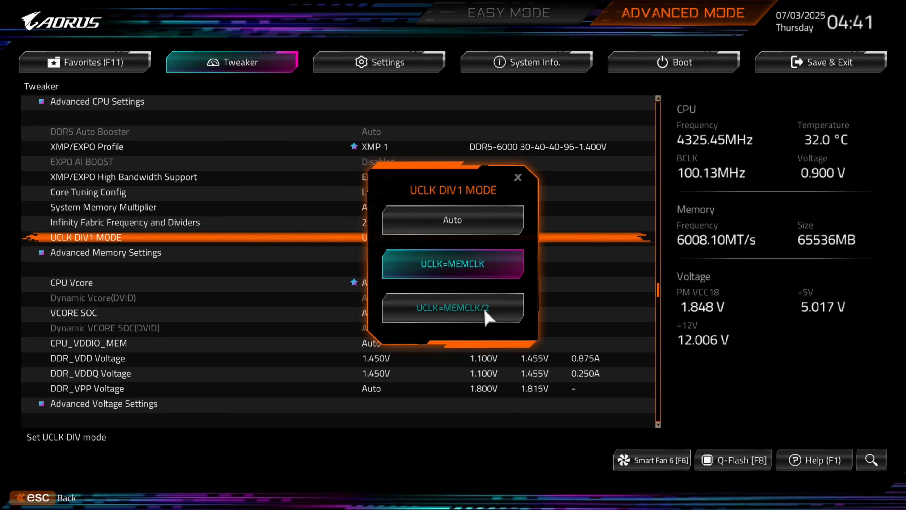
key("Escape")
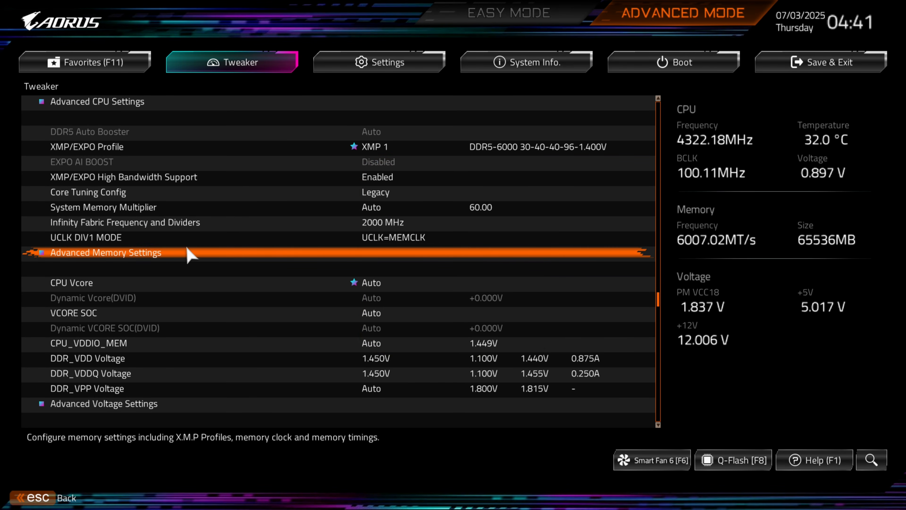
- Open Memory Subtimings under Advanced Memory Settings, step through the timing list, and back out to Tweaker
left_click(175, 253)
left_click(92, 119)
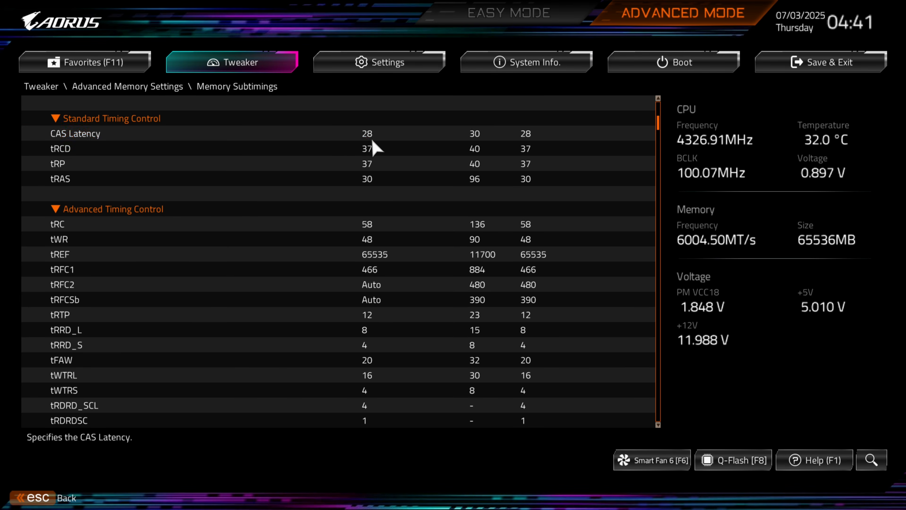
scroll(412, 170, "down", 3)
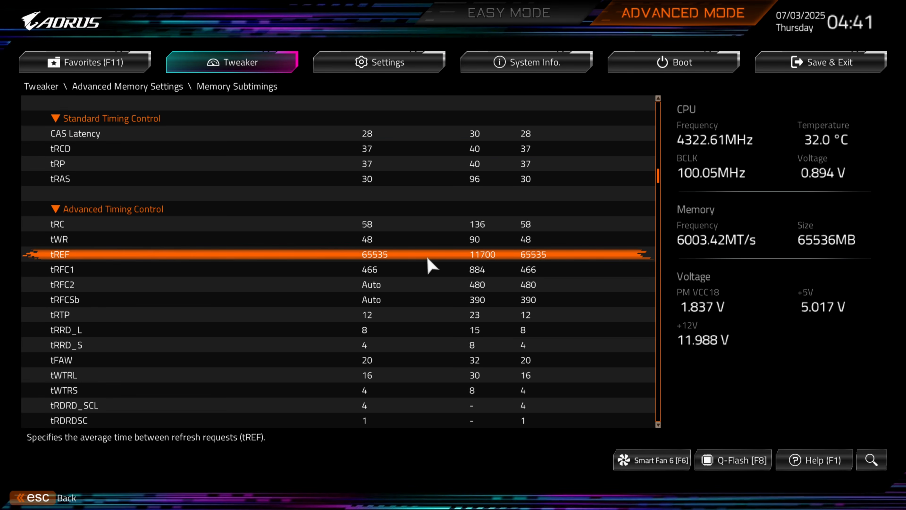
key("Down")
key("Down")
key("Down")
key("Down")
key("Down")
key("Down")
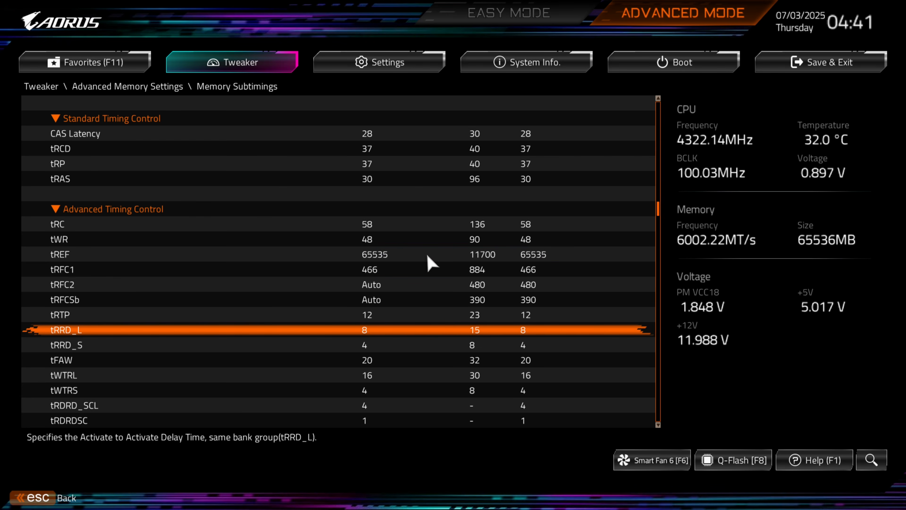
key("Down")
key("Down")
key("Down")
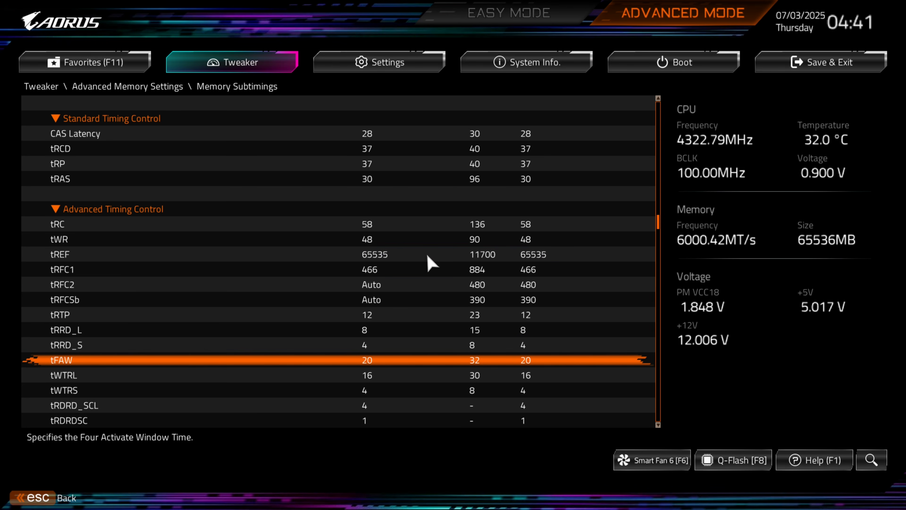
key("Down")
key("Down")
key("Down")
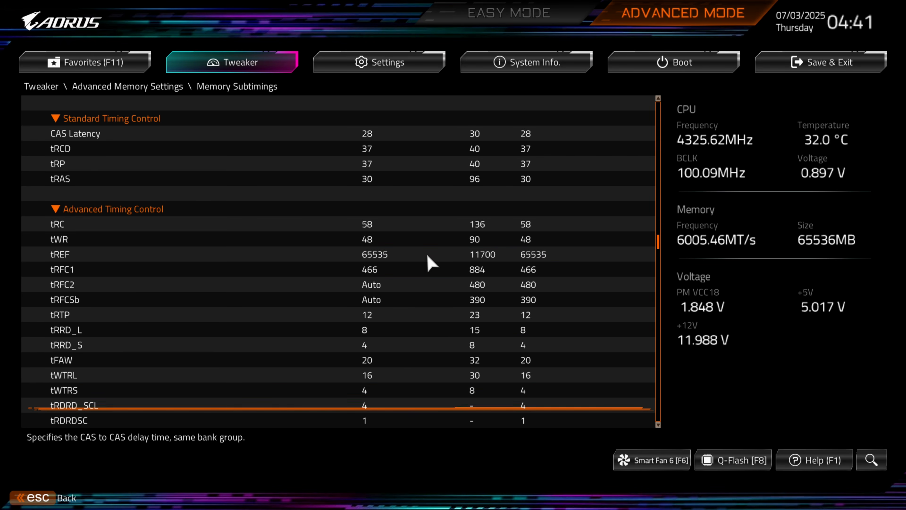
key("Down")
key("Down")
key("Down")
key("Down")
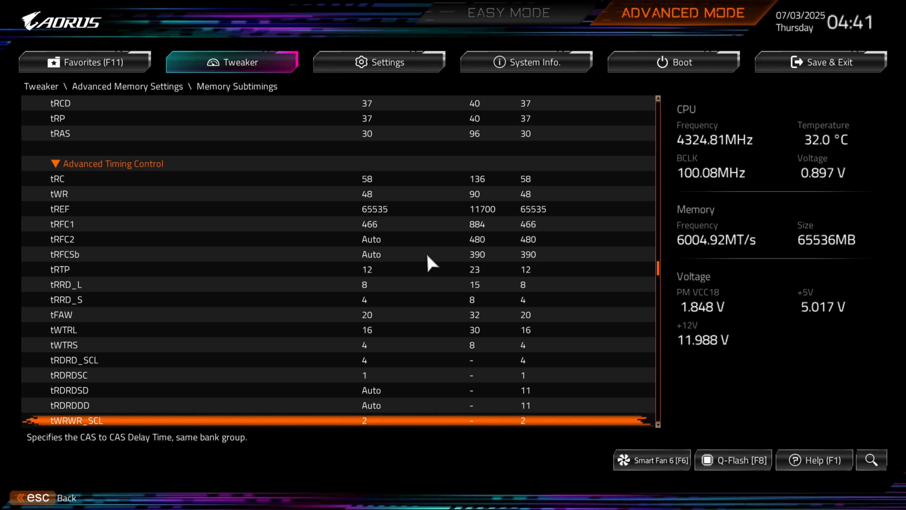
key("Down")
key("Down")
key("Down")
key("Down")
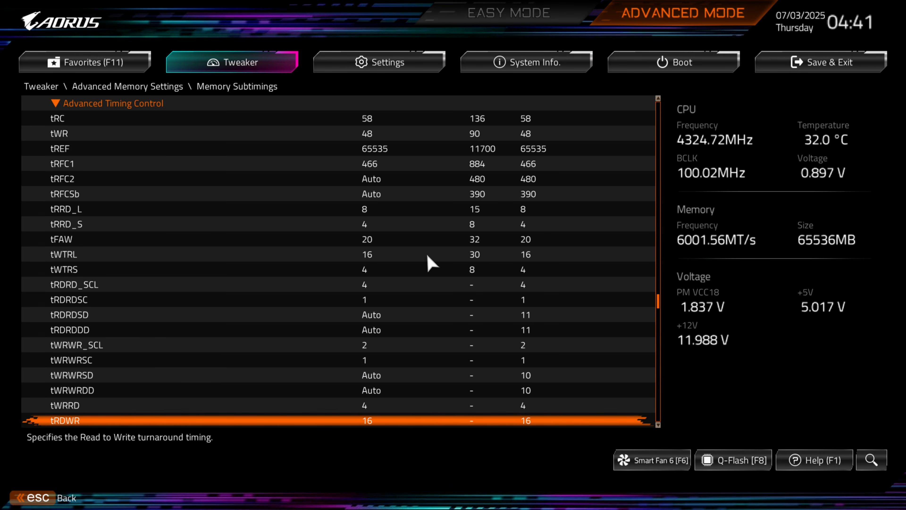
key("Down")
key("Down")
key("Down")
key("Down")
key("Down")
key("Down")
key("Down")
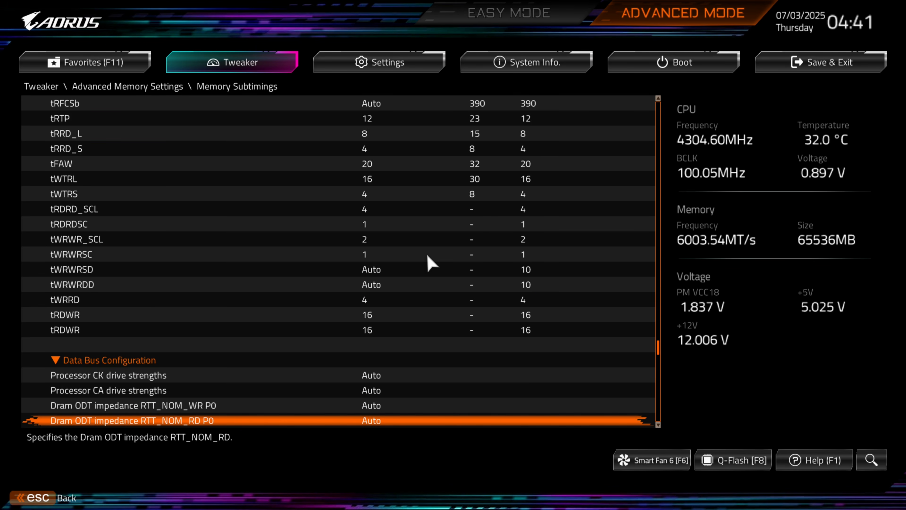
key("Escape")
key("Escape")
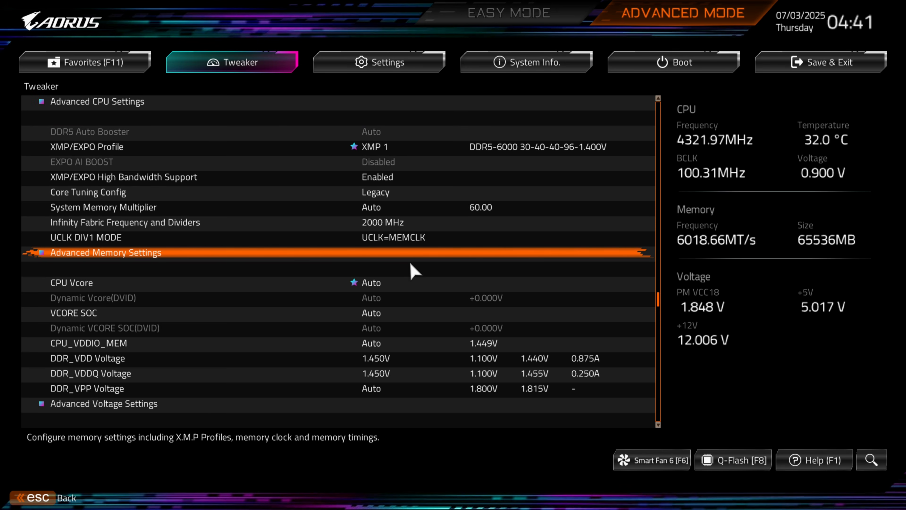
- Step through the DDR voltage rows and back up the Tweaker list to System Memory Multiplier
key("Down")
key("Down")
key("Down")
key("Down")
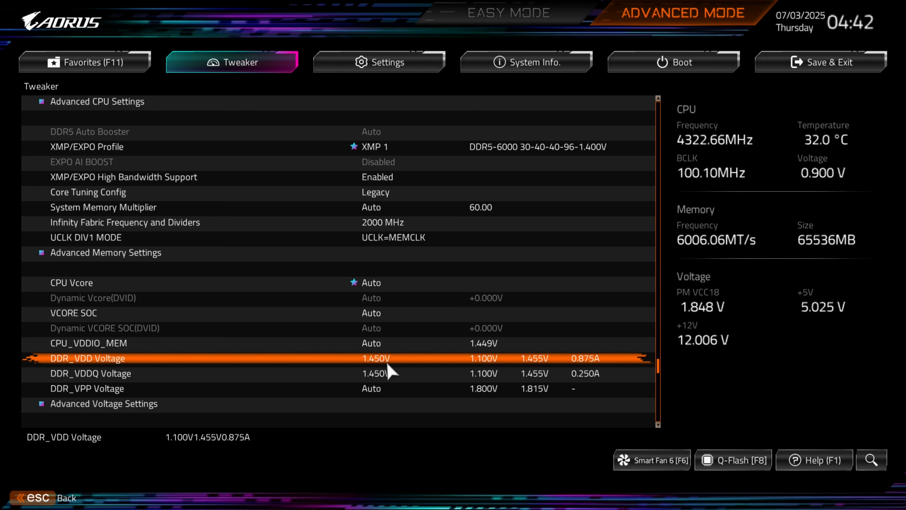
key("Down")
key("Up")
key("Down")
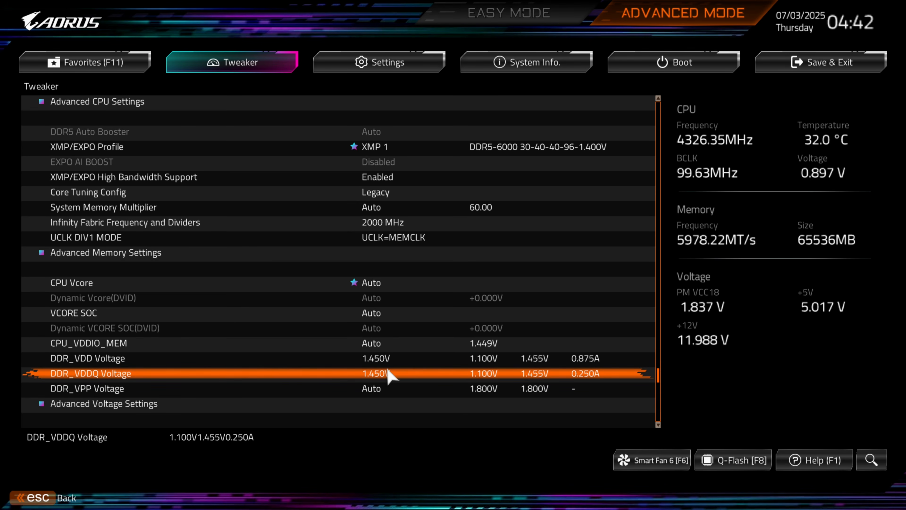
key("Up")
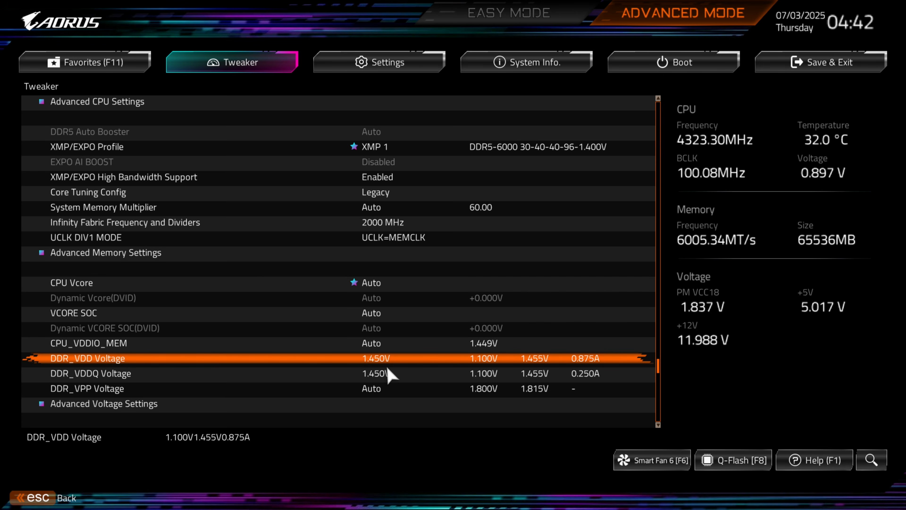
key("Up")
key("Up")
key("Up")
key("Up")
key("Up")
key("Up")
key("Up")
key("Up")
key("Up")
key("Up")
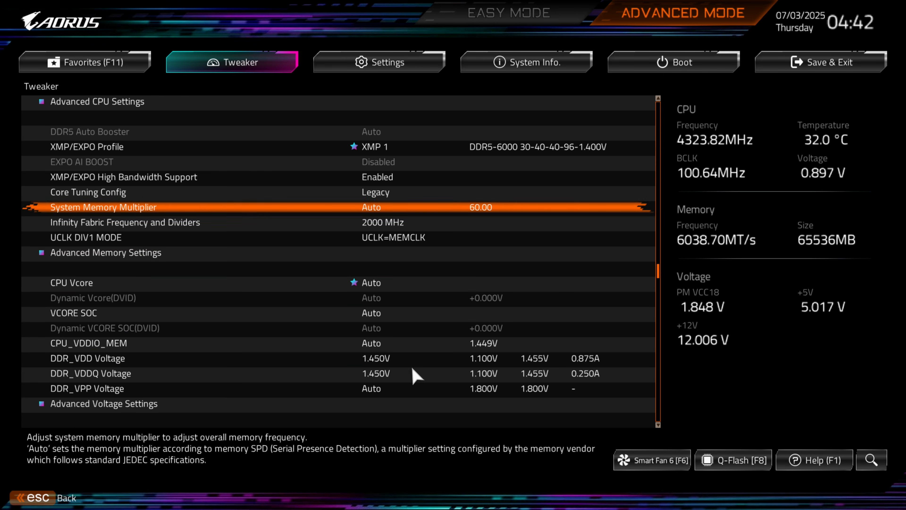
scroll(413, 324, "up", 16)
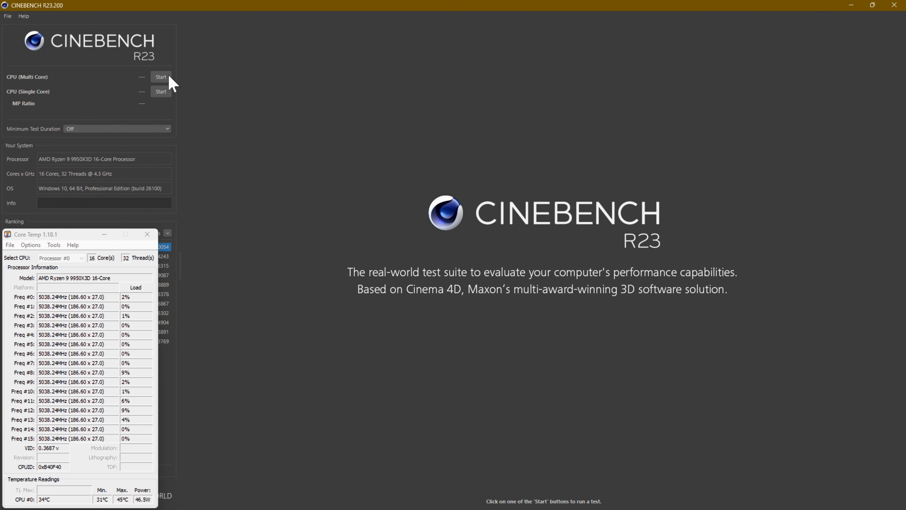
- Switch to Cinebench R23, run the multi-core and single-core CPU tests, and close the program
left_click(161, 77)
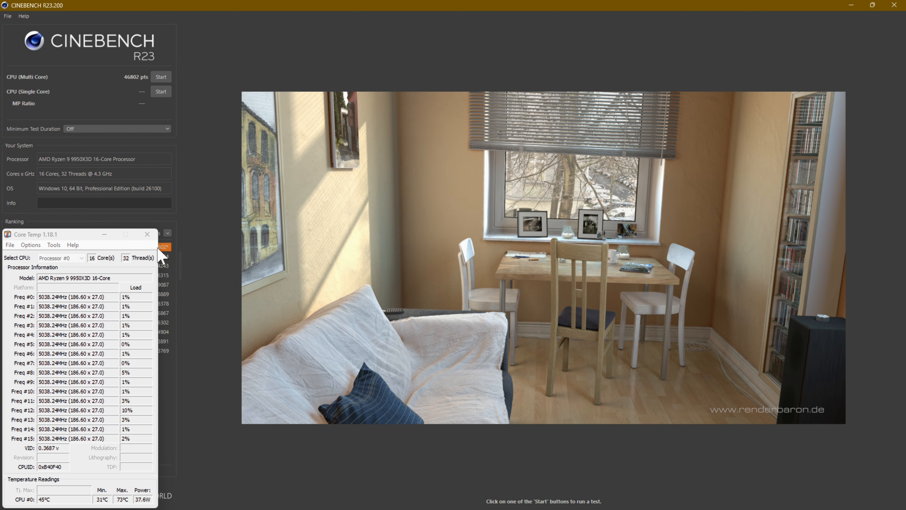
left_click(153, 237)
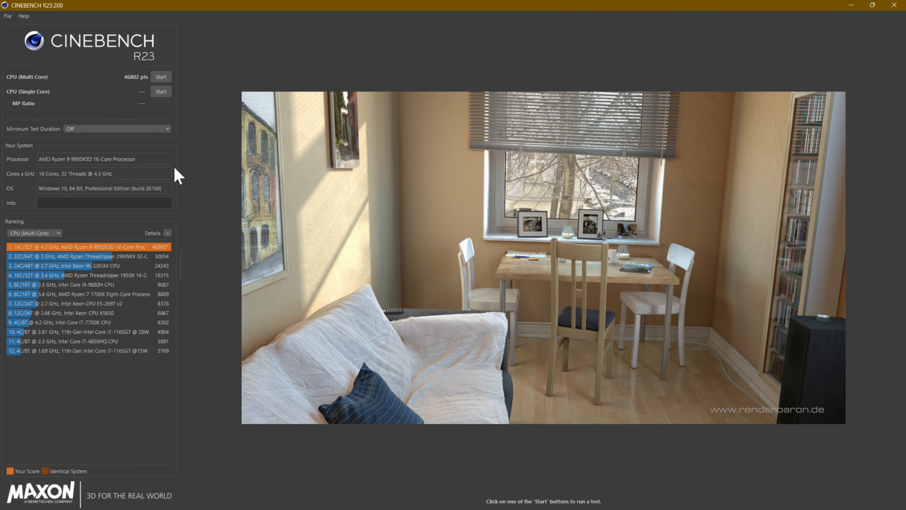
left_click(161, 92)
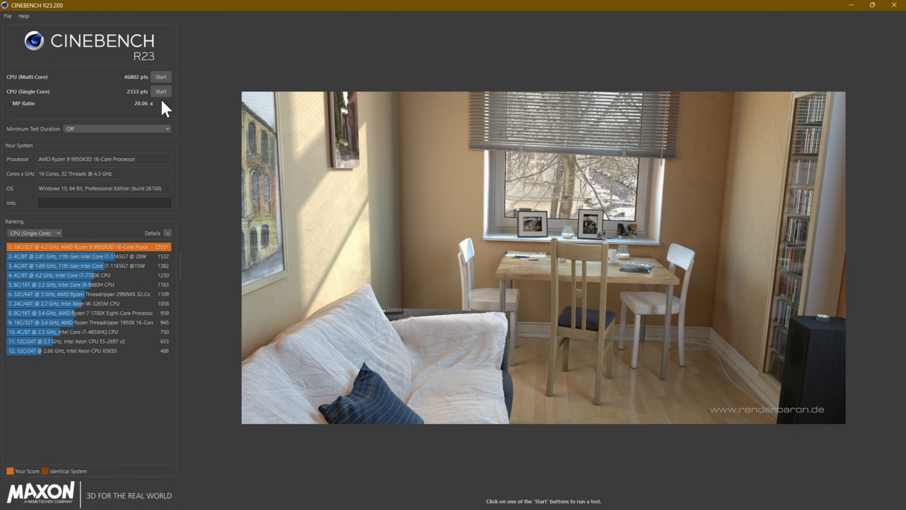
left_click(899, 5)
- Launch CPU-Z as administrator, run its CPU benchmark, and close the window
right_click(367, 43)
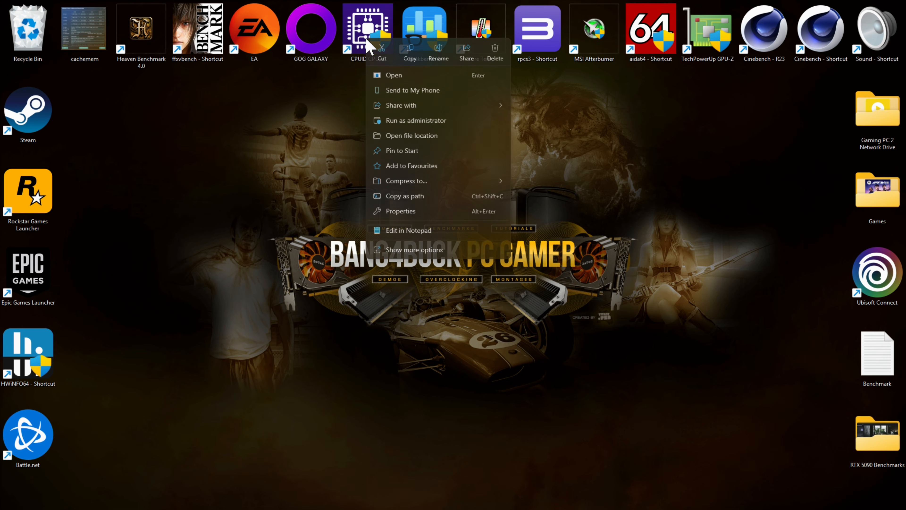
left_click(412, 121)
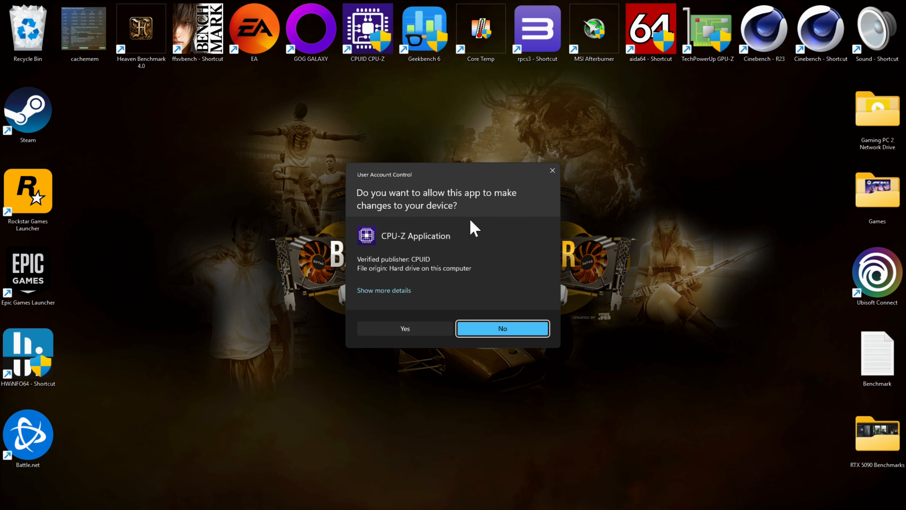
left_click(426, 333)
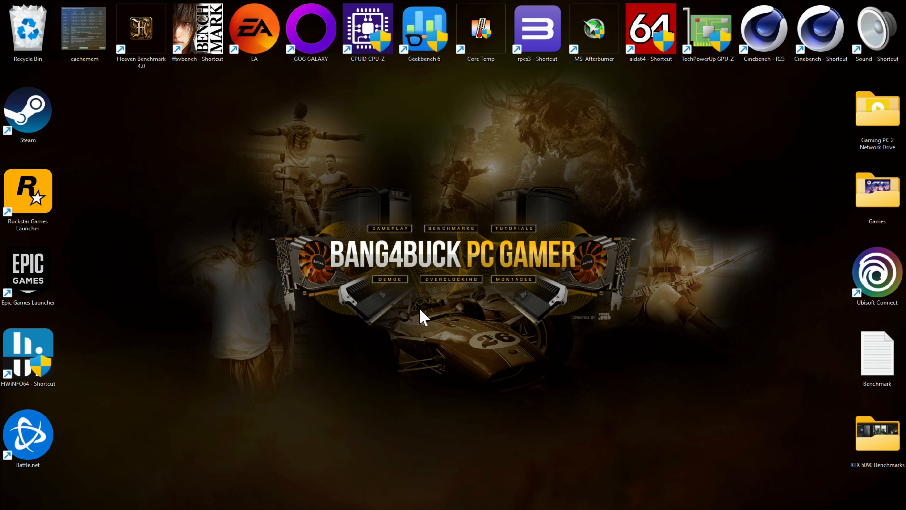
left_click(487, 178)
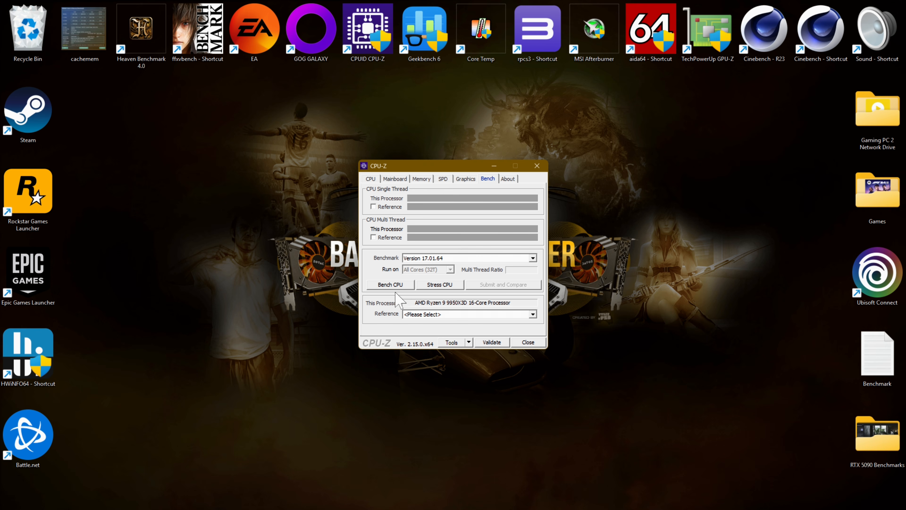
left_click(391, 284)
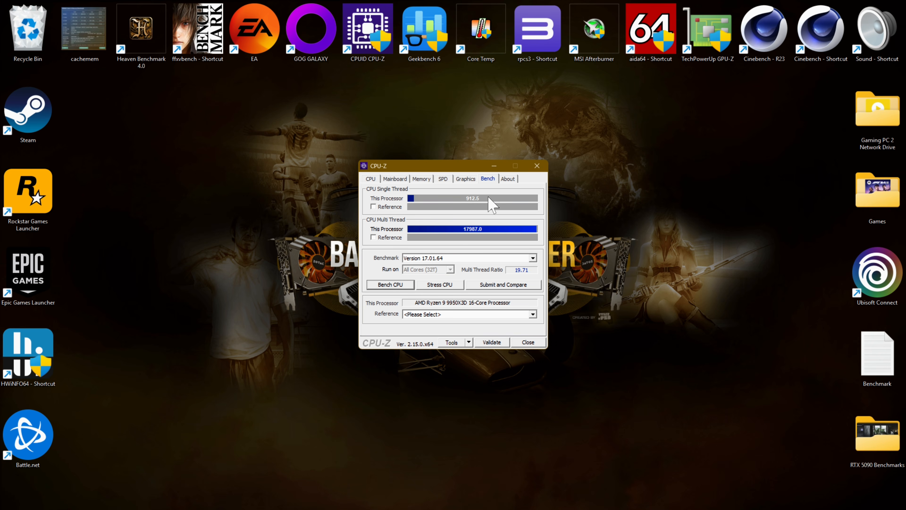
left_click(537, 166)
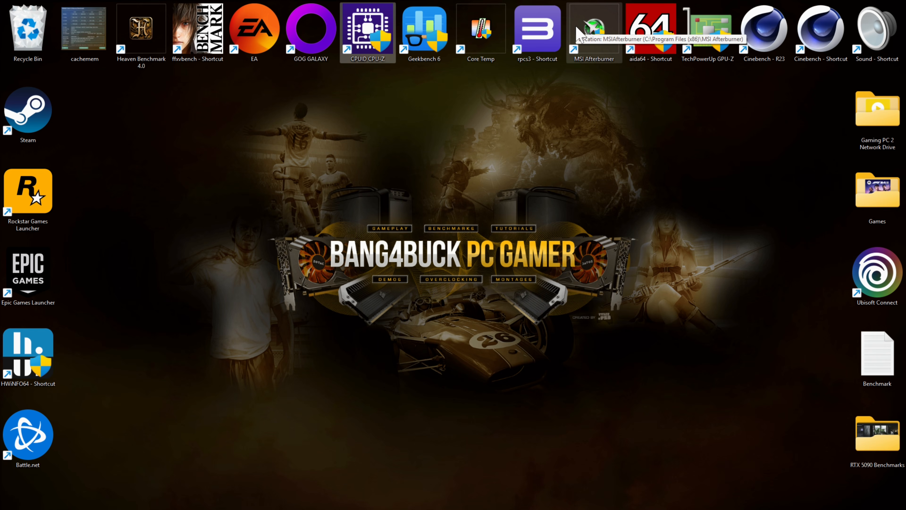
- Launch Geekbench 6 as administrator
right_click(424, 43)
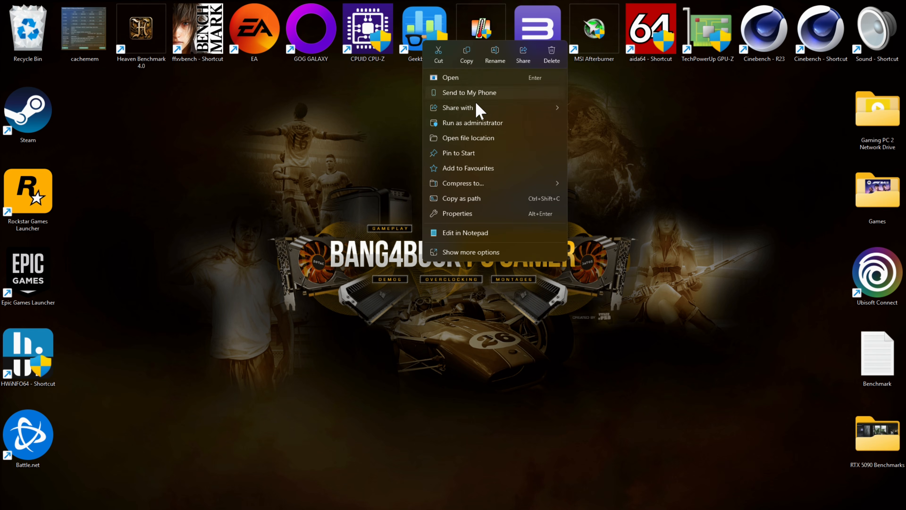
left_click(469, 123)
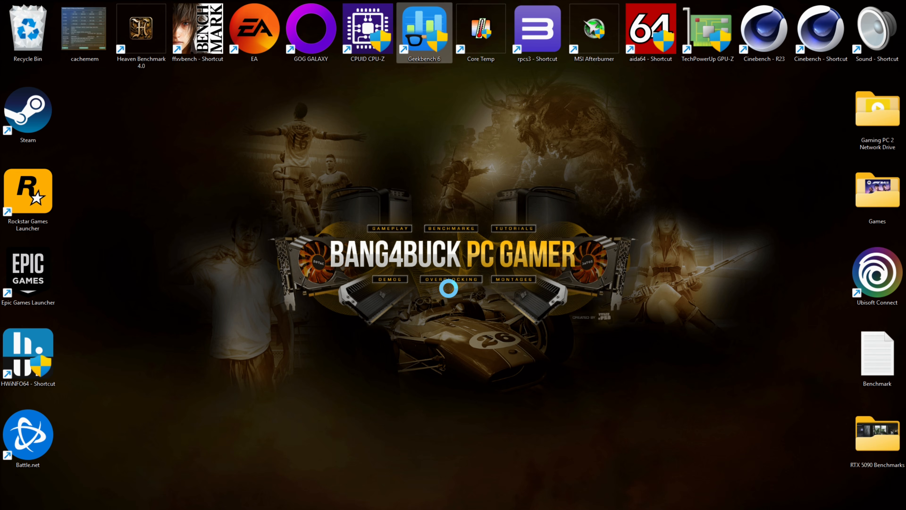
left_click(398, 326)
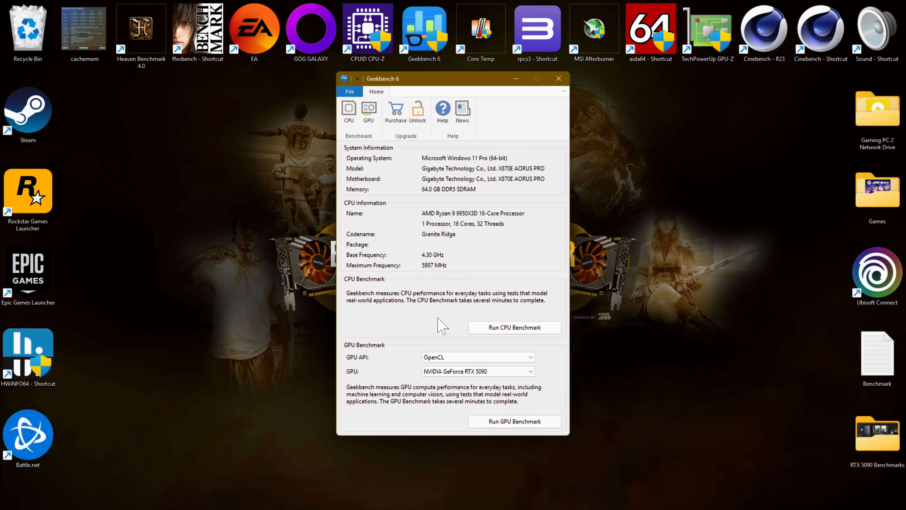
- Run the Geekbench 6 CPU benchmark and scroll through the uploaded result page's scores, system, CPU and memory details
left_click(493, 327)
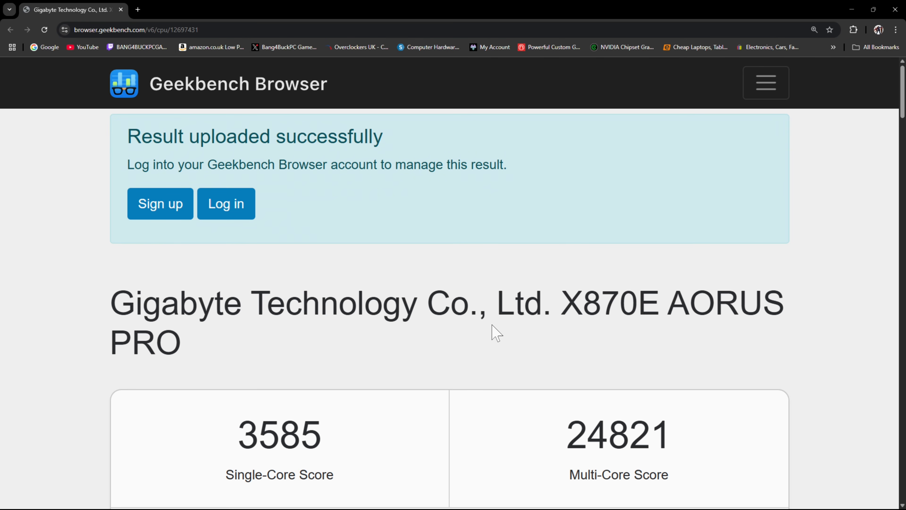
scroll(635, 330, "down", 5)
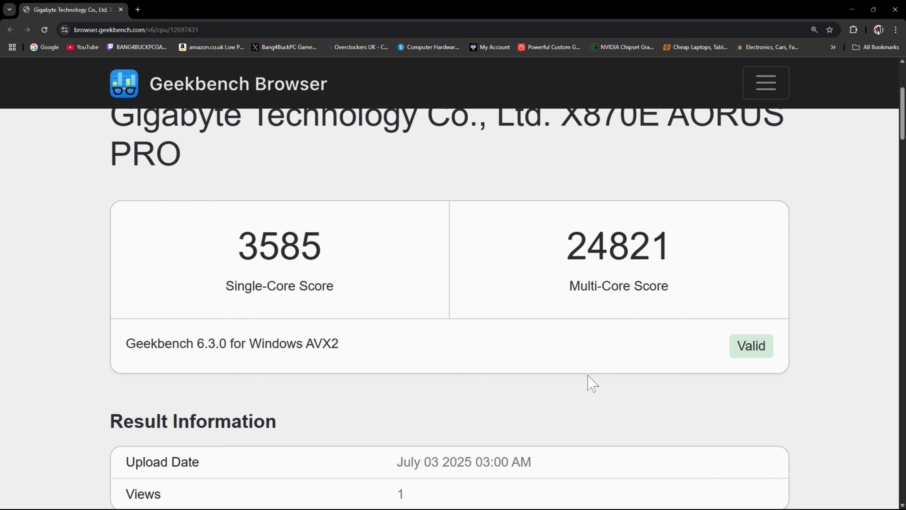
scroll(590, 381, "down", 1)
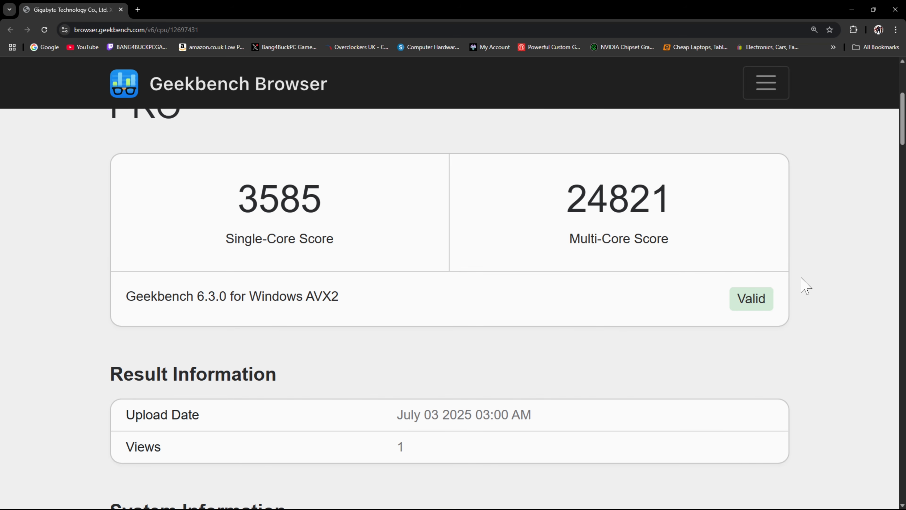
scroll(833, 279, "down", 1)
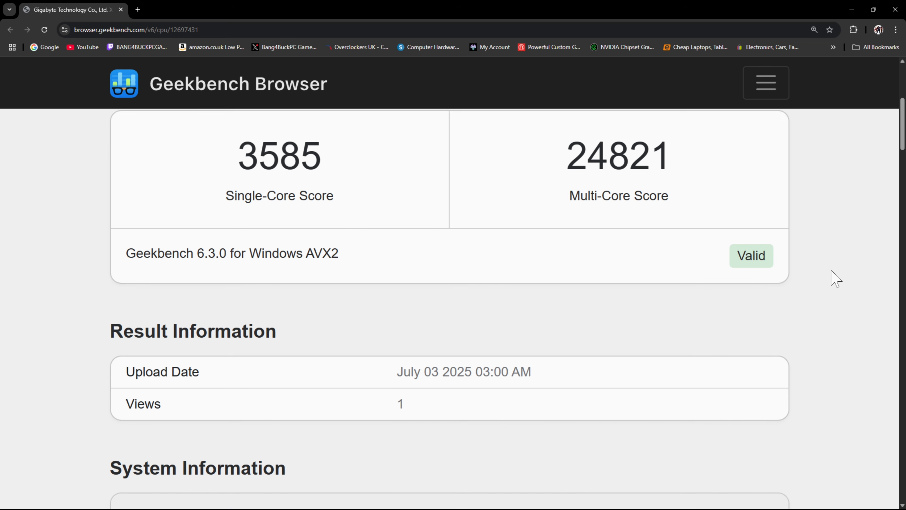
scroll(835, 276, "down", 6)
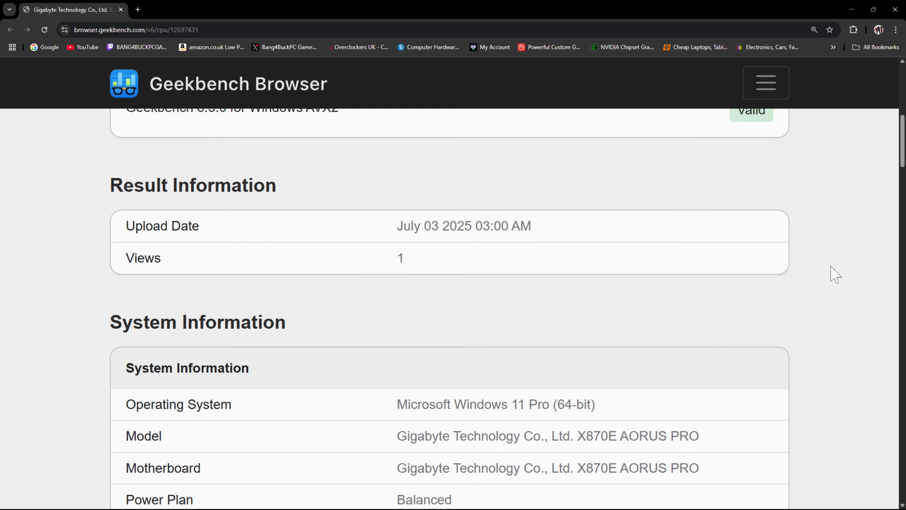
scroll(835, 273, "down", 1)
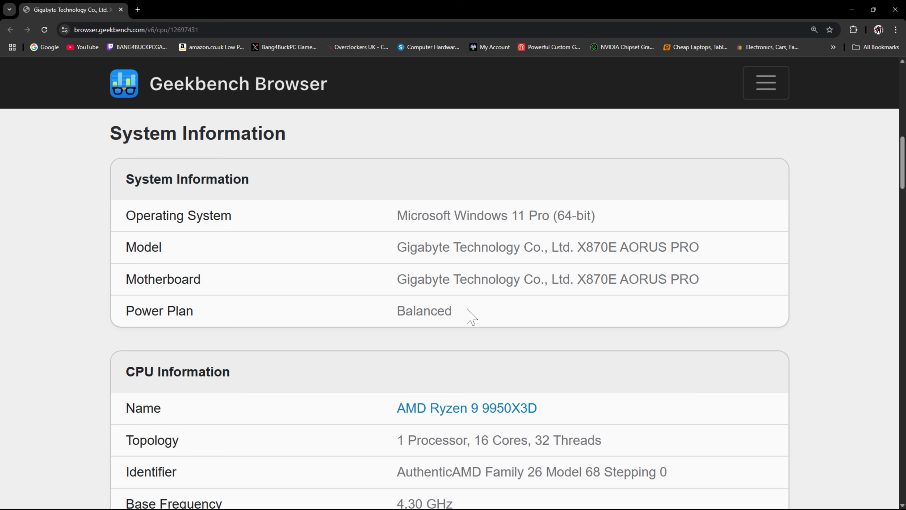
scroll(470, 310, "down", 5)
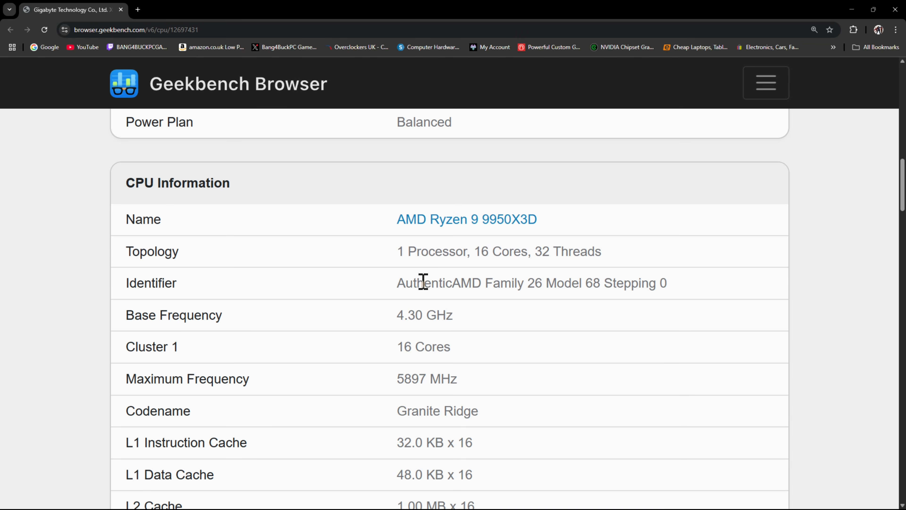
scroll(477, 304, "down", 4)
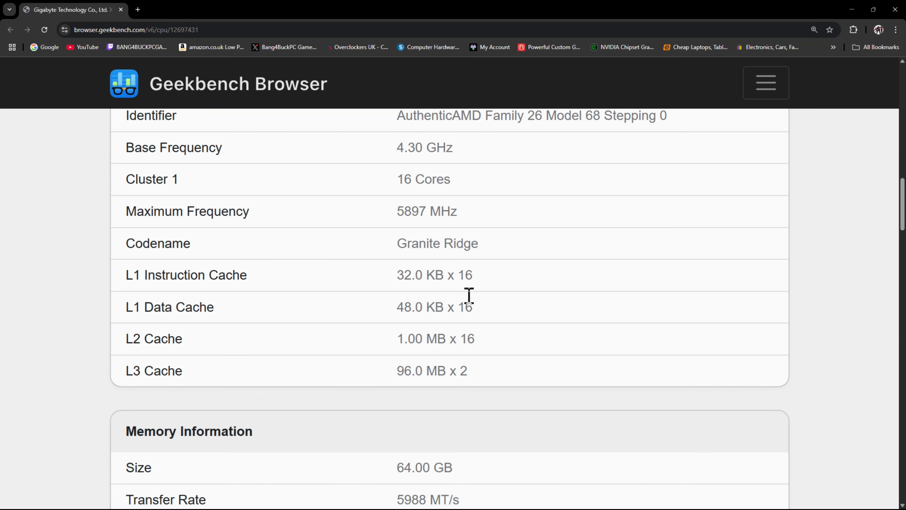
scroll(469, 296, "down", 9)
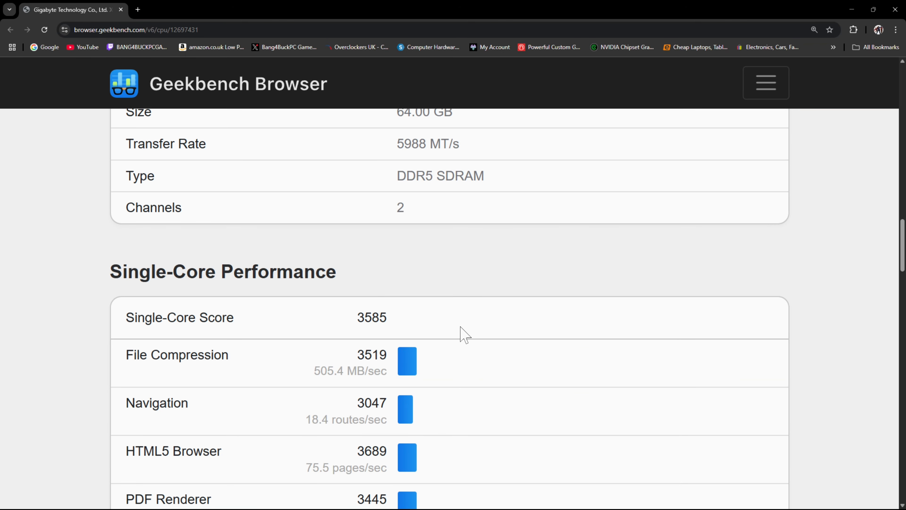
scroll(465, 335, "down", 13)
scroll(461, 319, "up", 15)
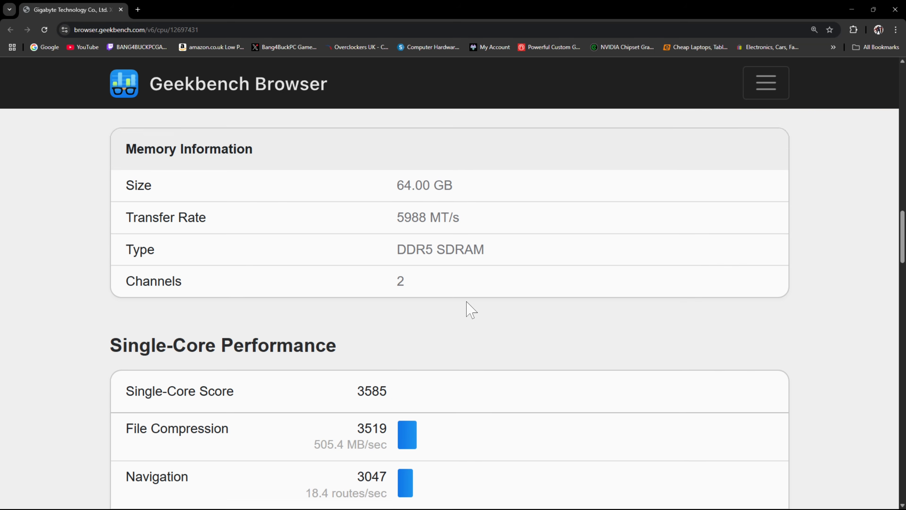
scroll(471, 310, "up", 20)
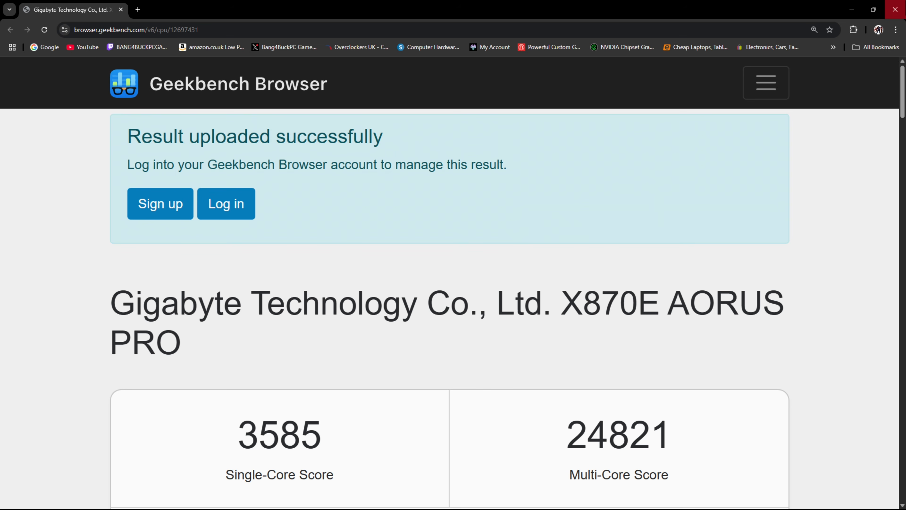
- Close the result browser and the Geekbench 6 window, and launch AIDA64 as administrator
left_click(895, 9)
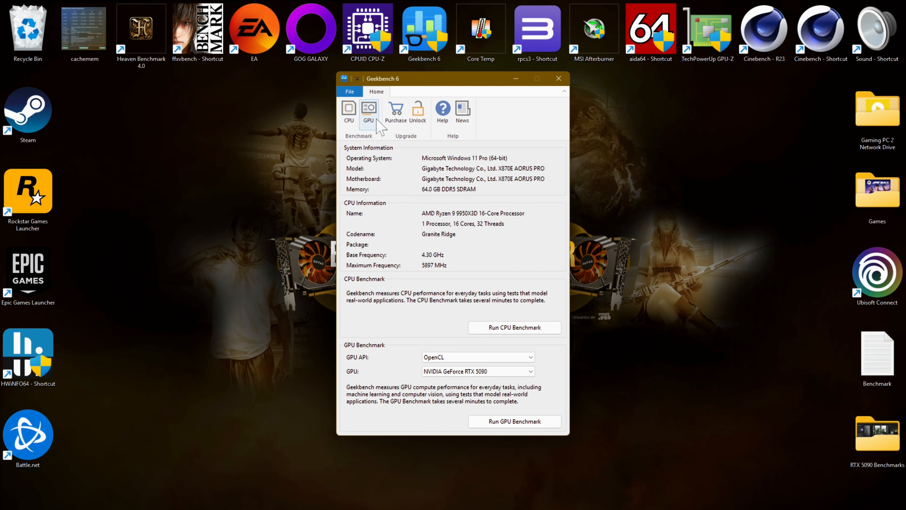
left_click(564, 79)
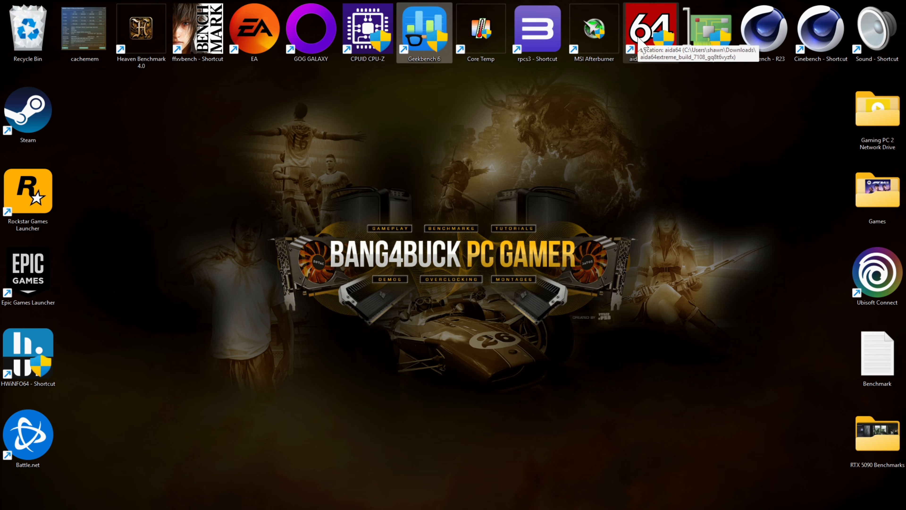
double_click(639, 39)
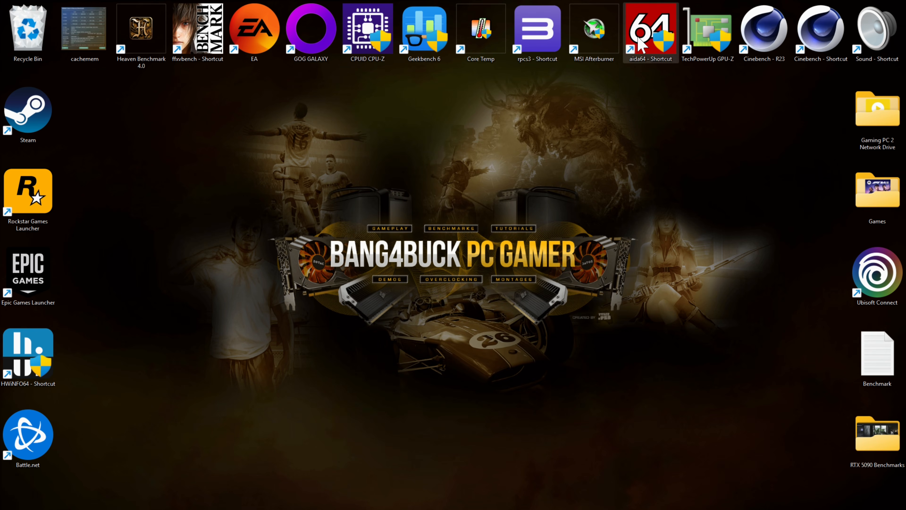
left_click(403, 329)
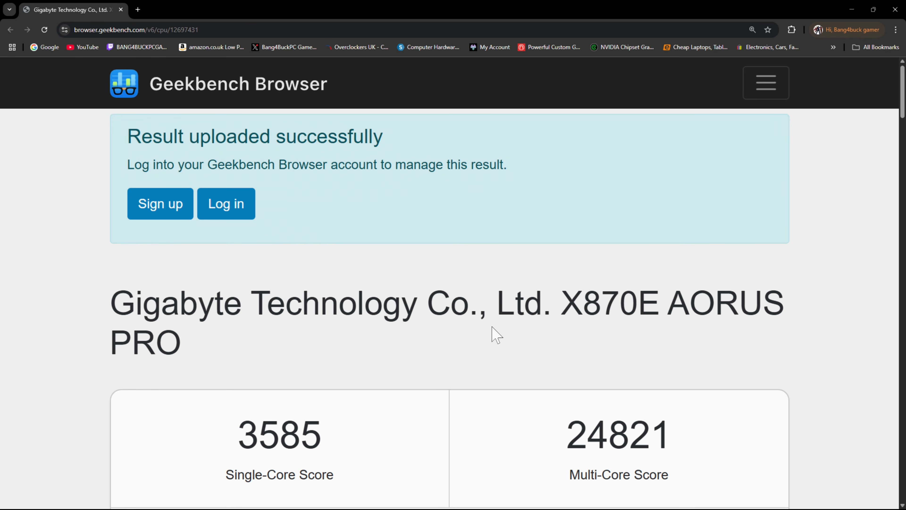
- Scroll through the Geekbench result page again to review the scores, system, CPU and memory information
scroll(497, 333, "down", 5)
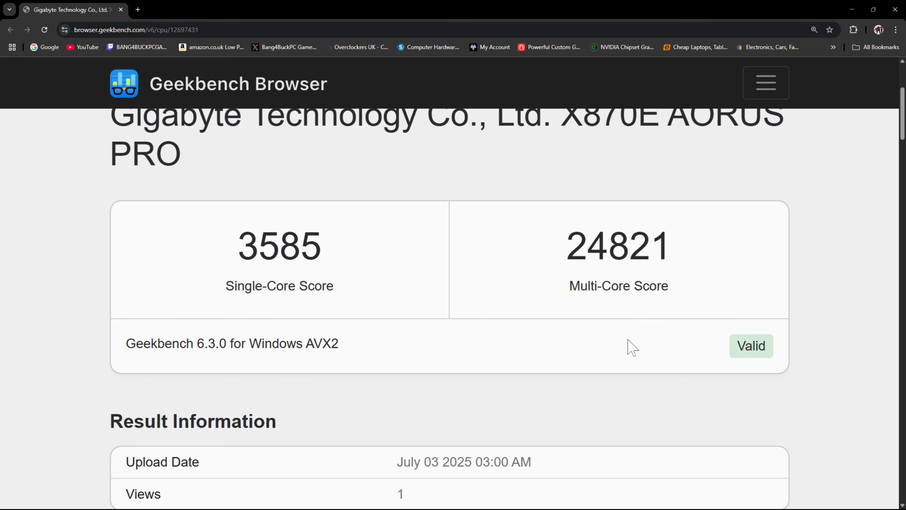
scroll(591, 381, "down", 1)
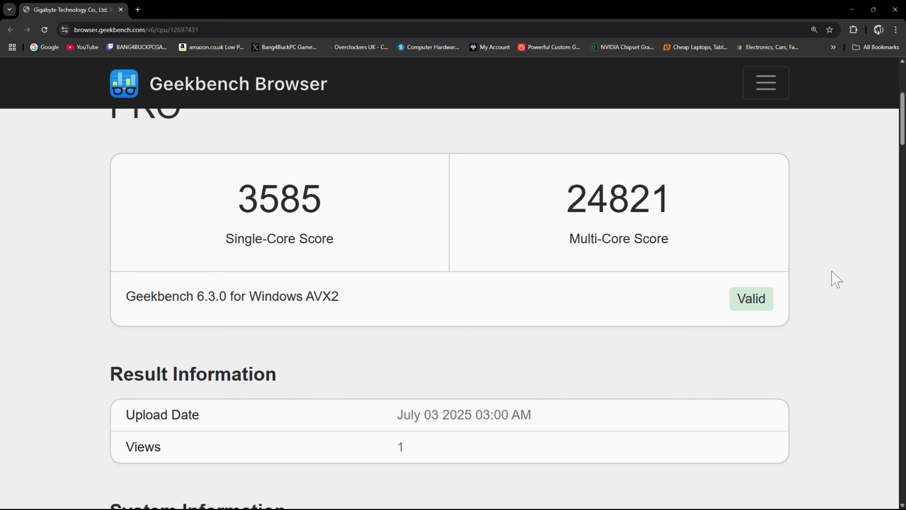
scroll(837, 279, "down", 1)
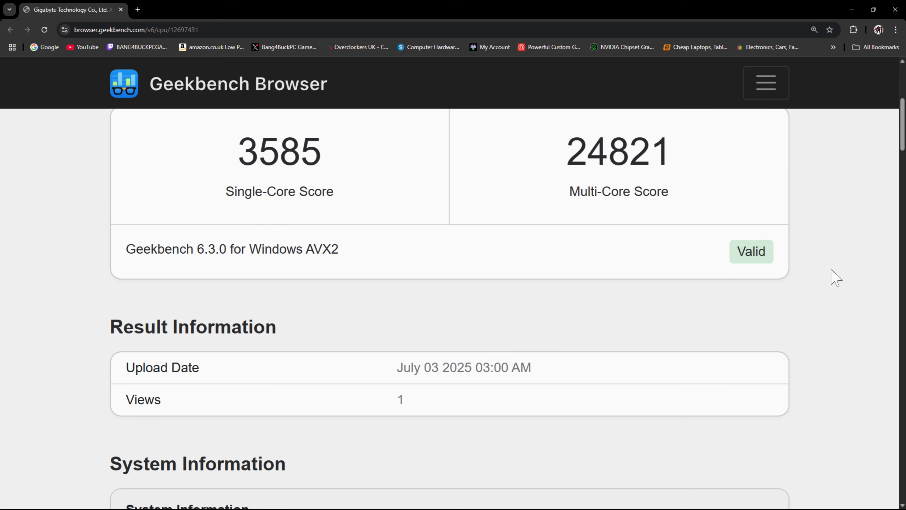
scroll(836, 279, "down", 5)
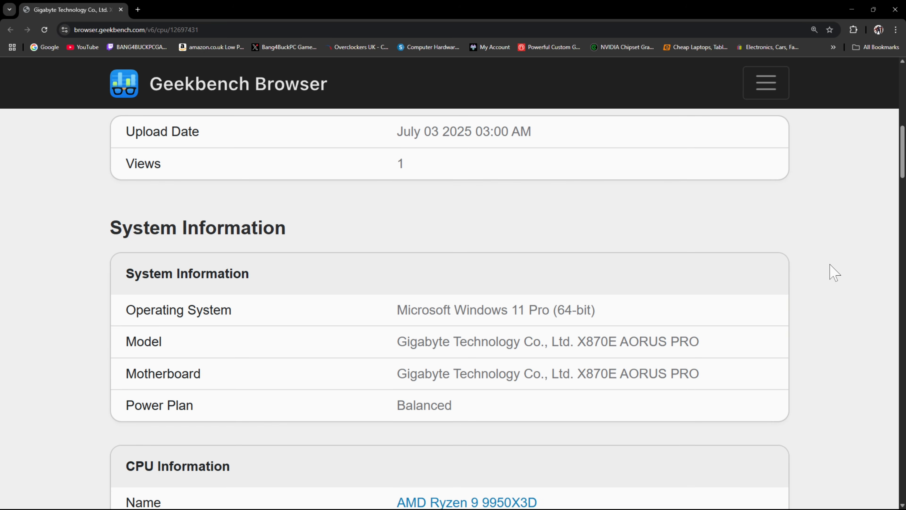
scroll(835, 273, "down", 2)
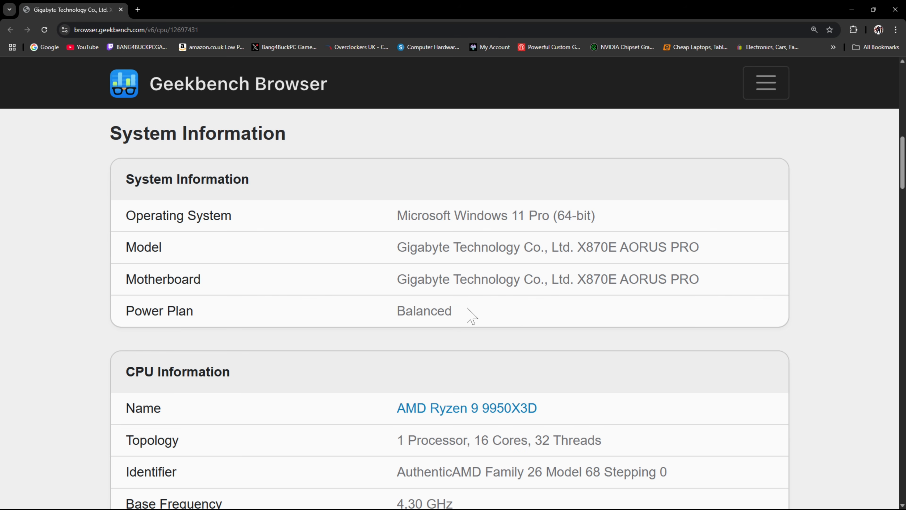
scroll(469, 311, "down", 4)
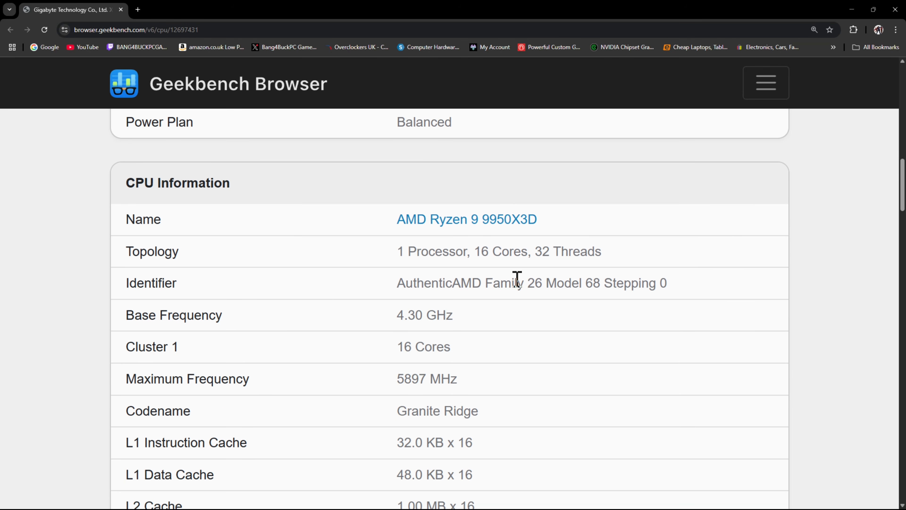
scroll(517, 278, "down", 7)
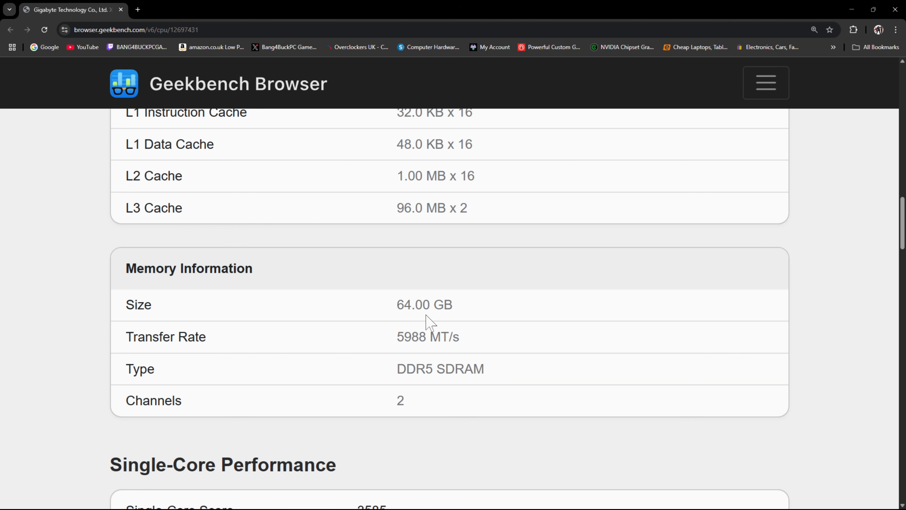
scroll(460, 332, "down", 15)
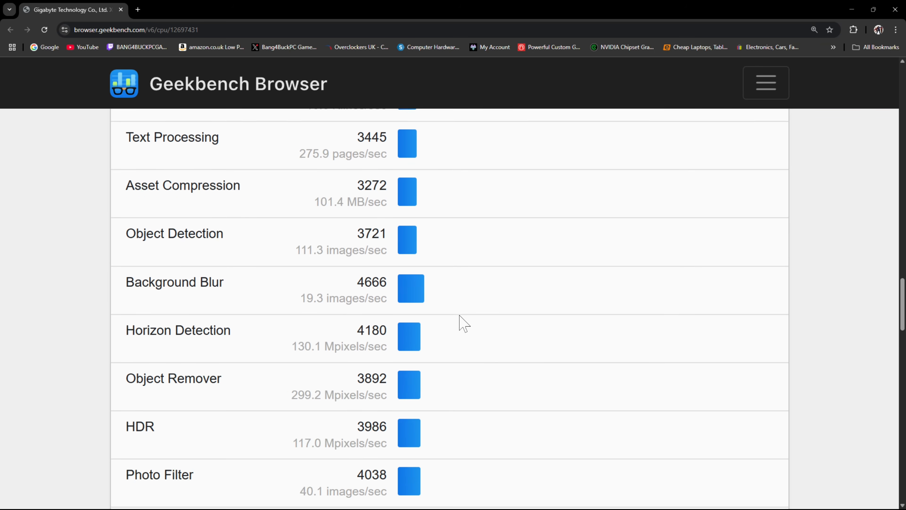
scroll(460, 316, "up", 20)
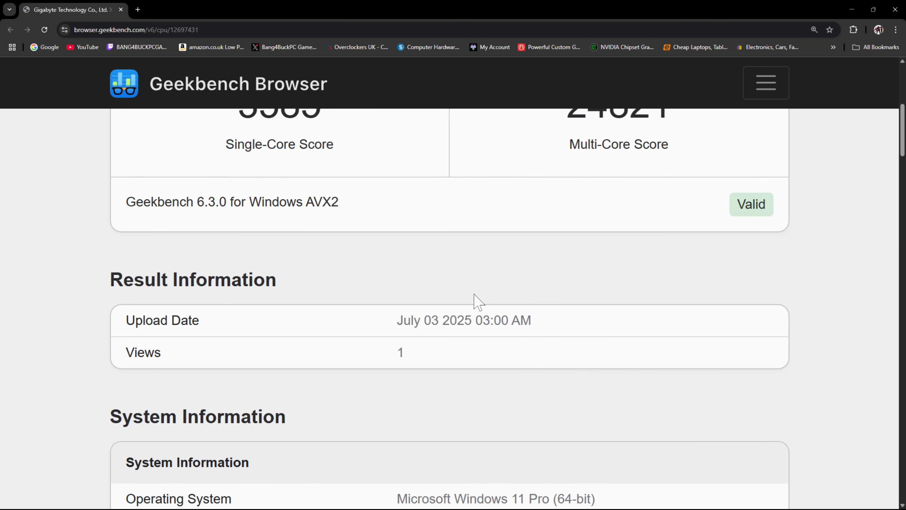
scroll(475, 294, "up", 7)
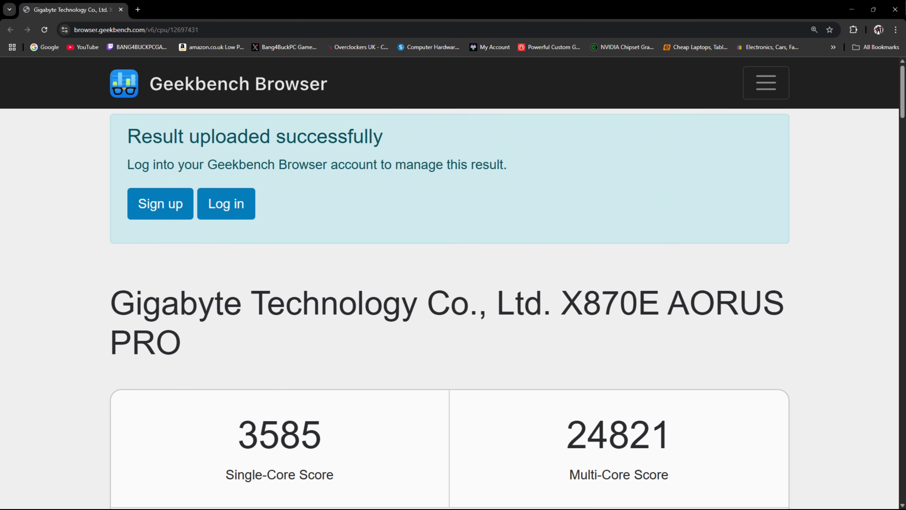
- Close the result browser and Geekbench 6, then launch AIDA64 Extreme as administrator
left_click(895, 10)
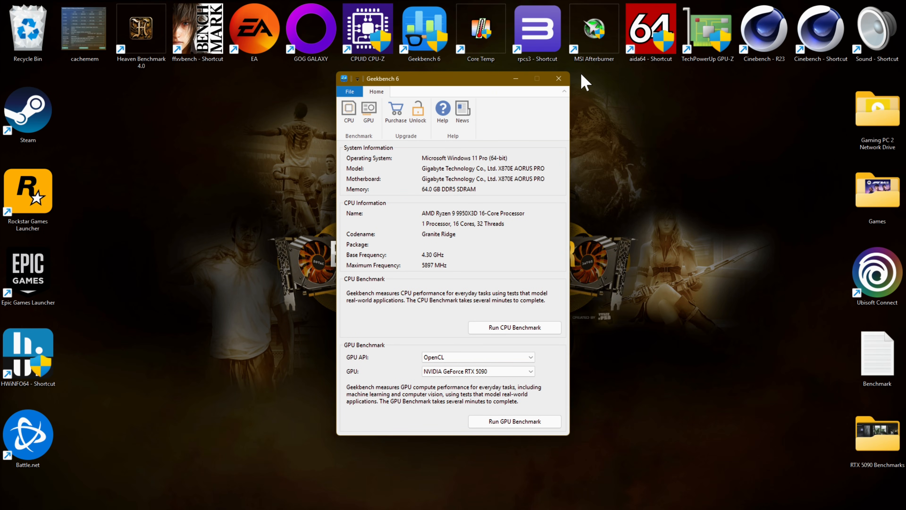
left_click(558, 78)
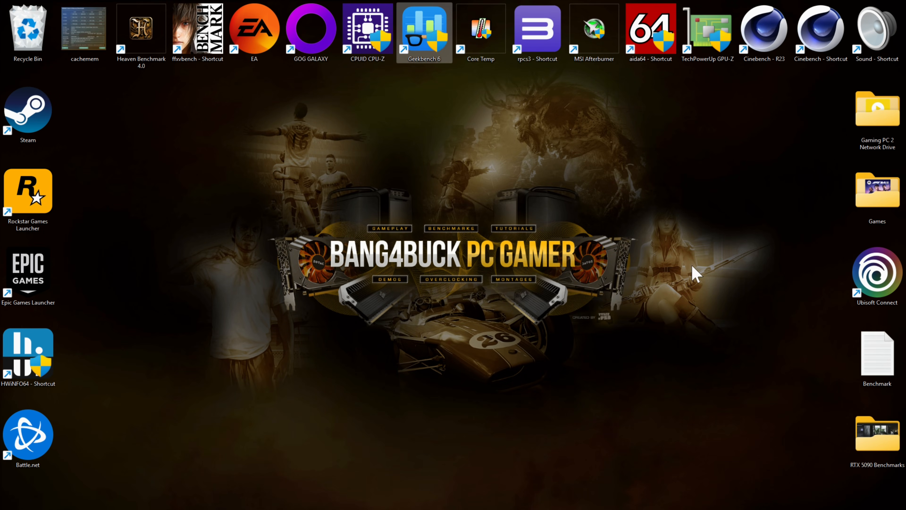
double_click(638, 39)
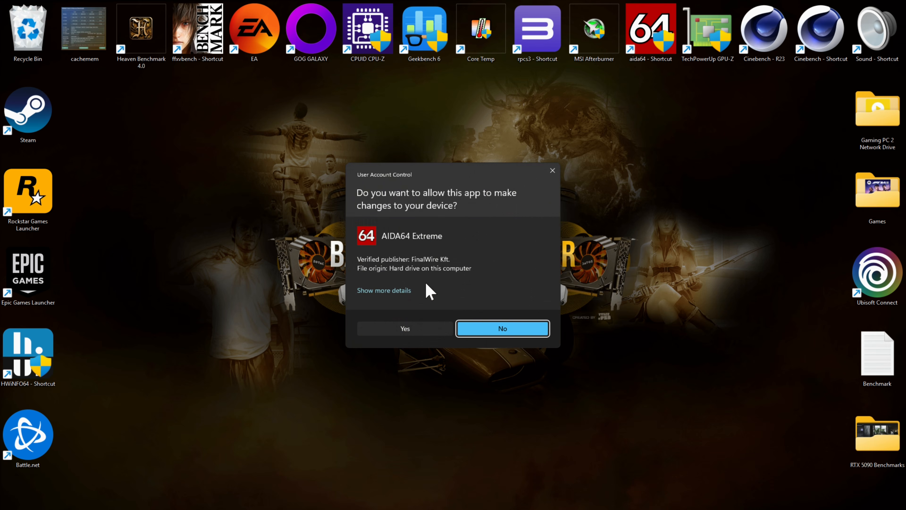
left_click(401, 328)
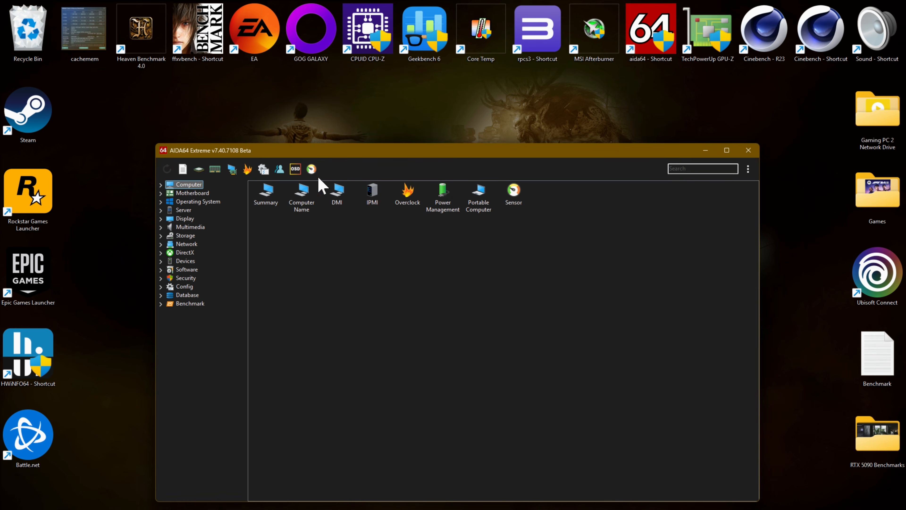
- Run AIDA64's Cache & Memory Benchmark, then close the benchmark window and AIDA64
left_click(215, 169)
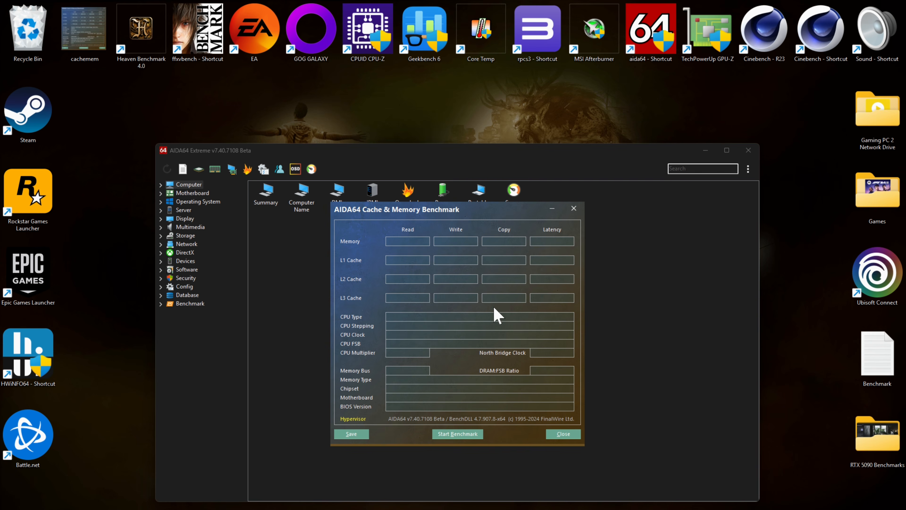
left_click(457, 434)
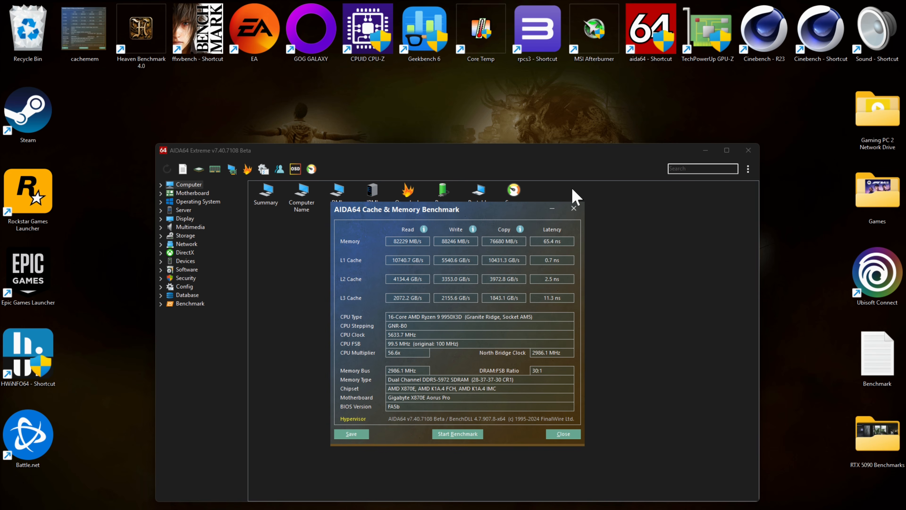
left_click(573, 209)
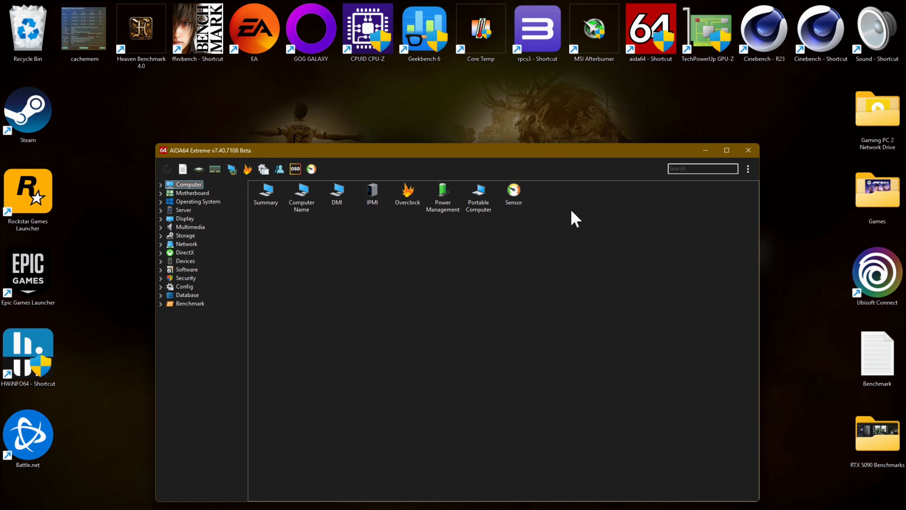
left_click(748, 151)
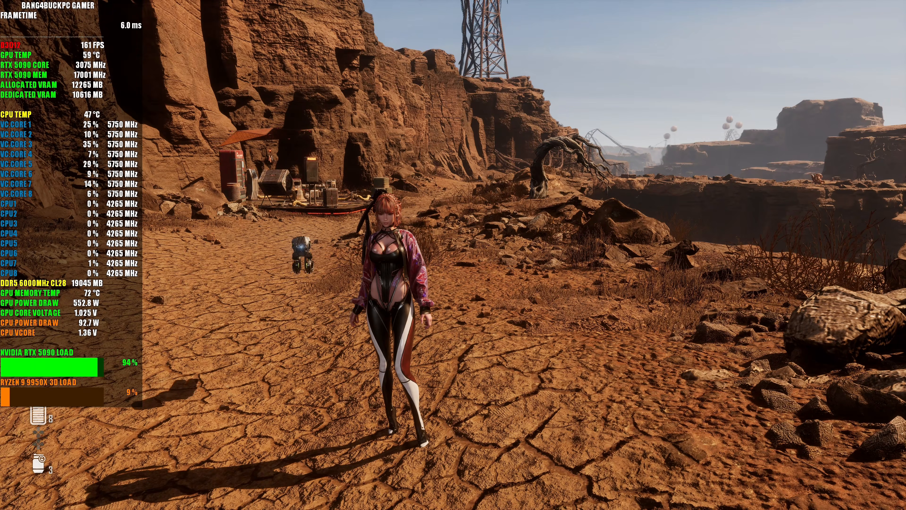
- Open the game's pause menu and move to the Controller section of the Settings tab
key("Escape")
key("e")
key("e")
key("e")
key("e")
key("e")
key("e")
key("e")
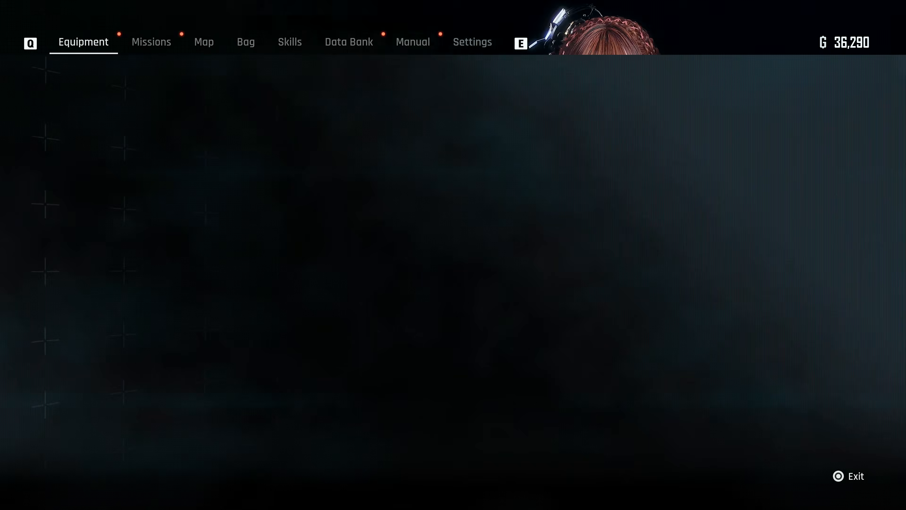
key("Down")
key("Down")
key("Down")
key("Down")
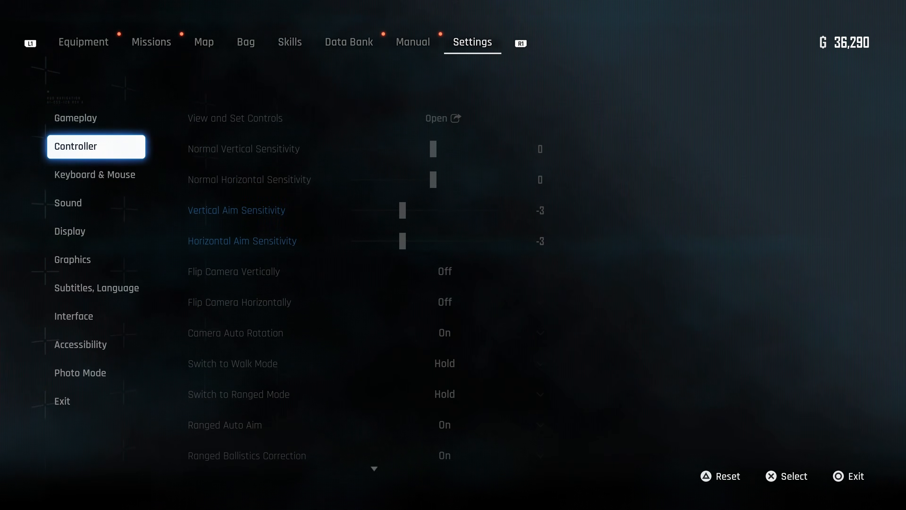
- Open the Display settings and scroll through the resolution, display mode and frame rate options to review them
key("Return")
key("Down")
key("Down")
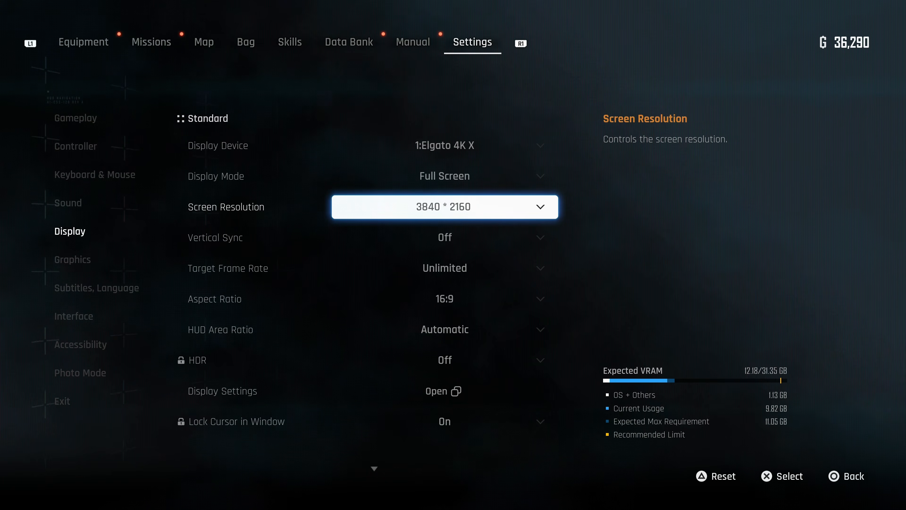
key("Down")
- Open the Graphics settings, scroll through the upscaling, texture, shadow and post-process options, then close the menu
key("Down")
key("Down")
key("Down")
key("Escape")
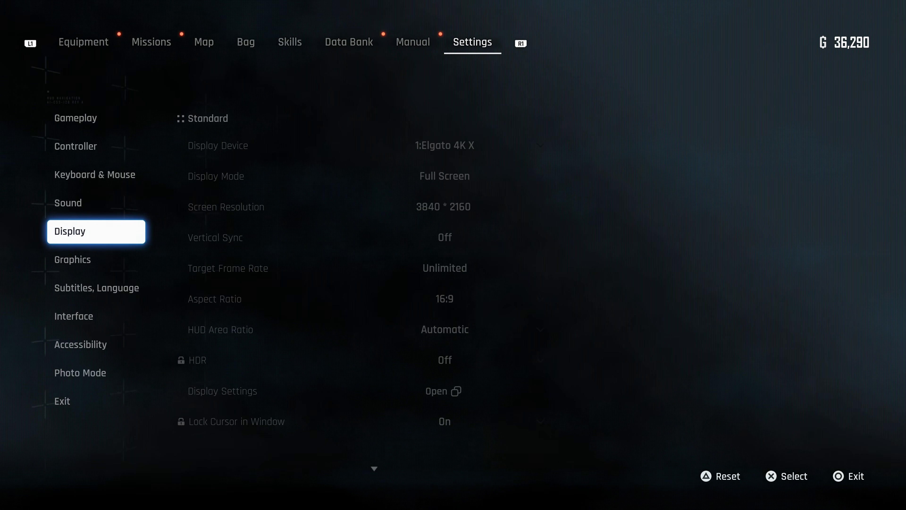
key("Down")
key("Return")
key("Down")
key("Down")
key("Down")
key("Down")
key("Down")
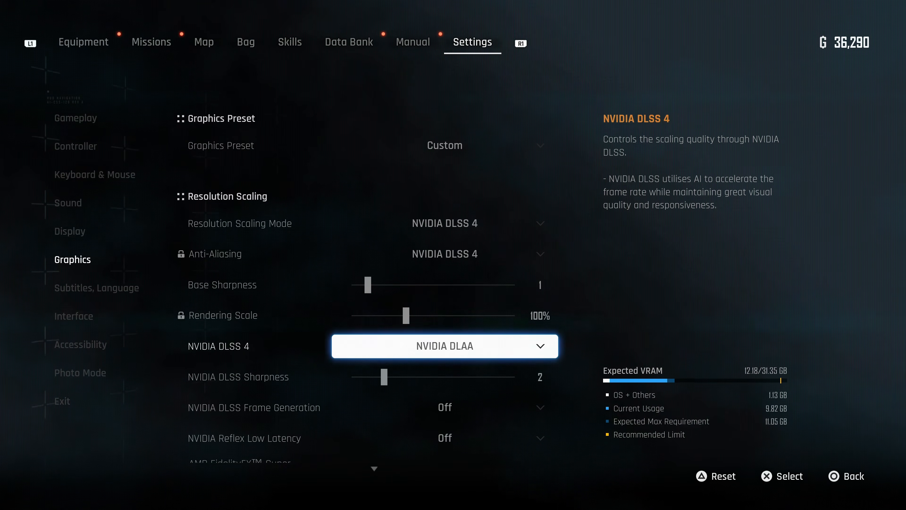
key("Down")
key("Down")
key("Down")
key("Down")
key("Down")
key("Down")
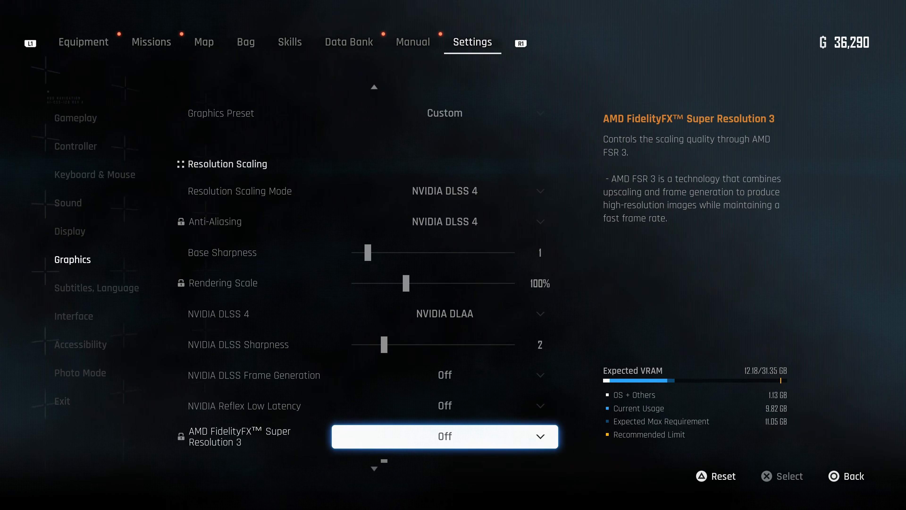
key("Down")
key("Down")
key("Down")
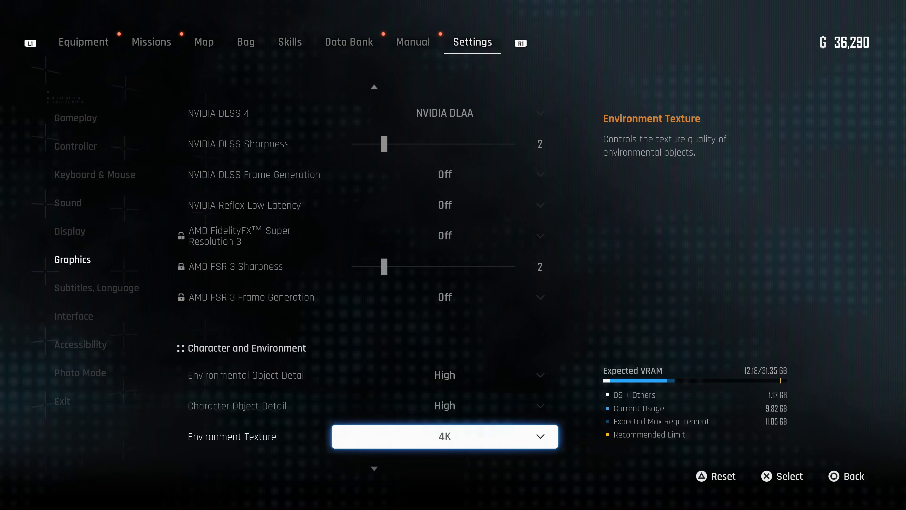
key("Down")
key("Down")
key("Down")
key("Down")
key("Down")
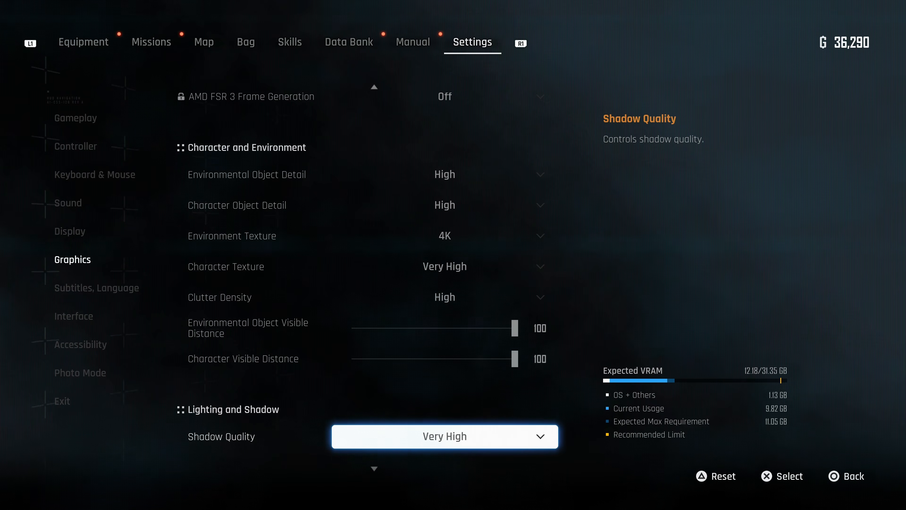
key("Down")
key("Down")
key("Down")
key("Down")
key("Down")
key("Down")
key("Down")
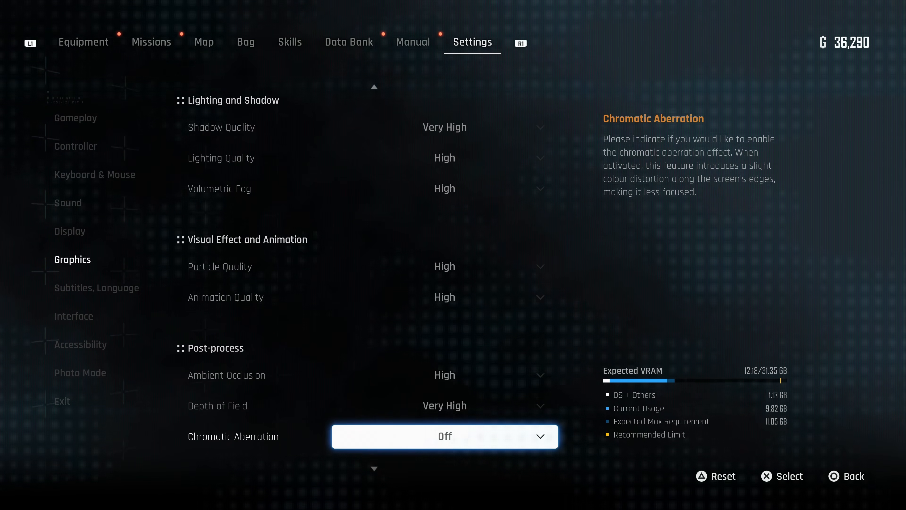
key("Down")
key("Down")
key("Down")
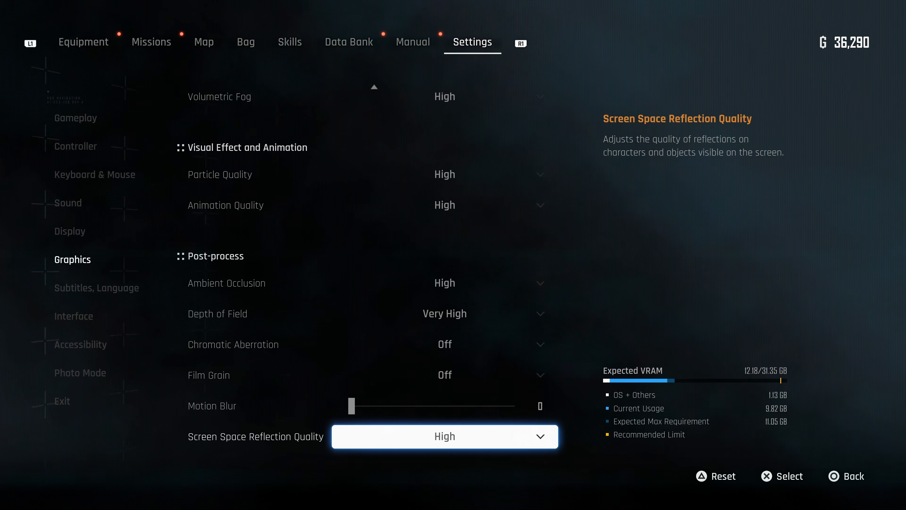
key("Escape")
key("Escape")
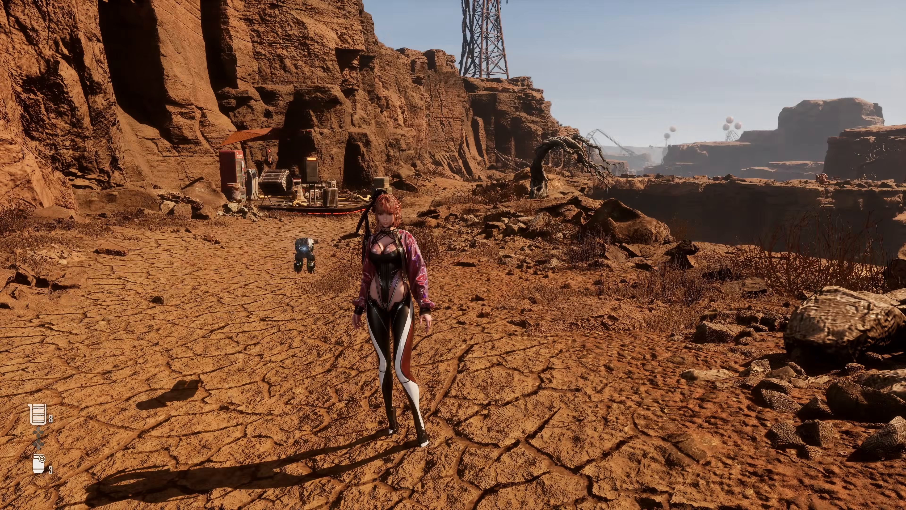
- Turn on the performance monitoring overlay and walk the character around the desert area to observe in-game performance
key("Home")
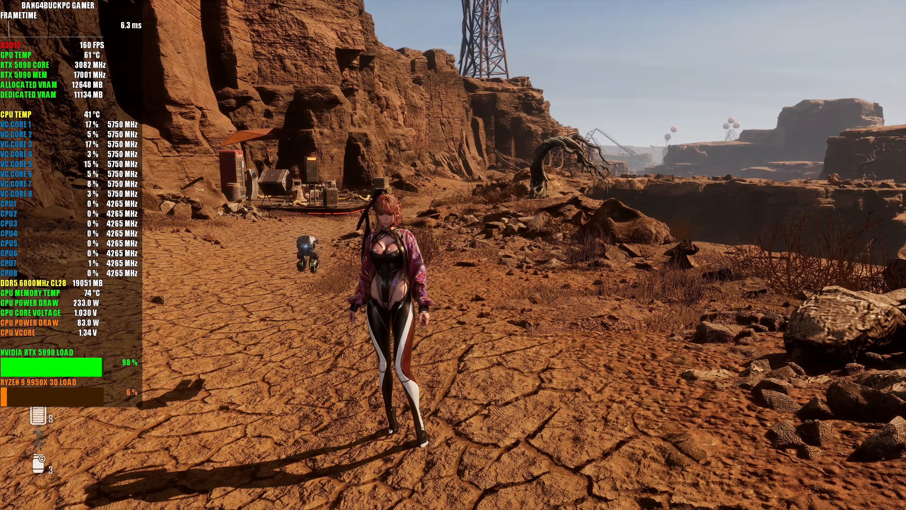
key("s")
key("w")
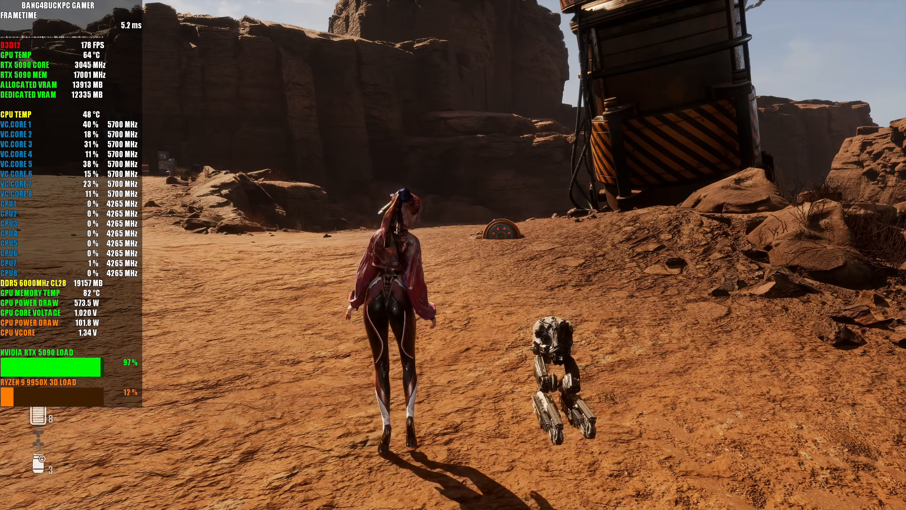
key("s")
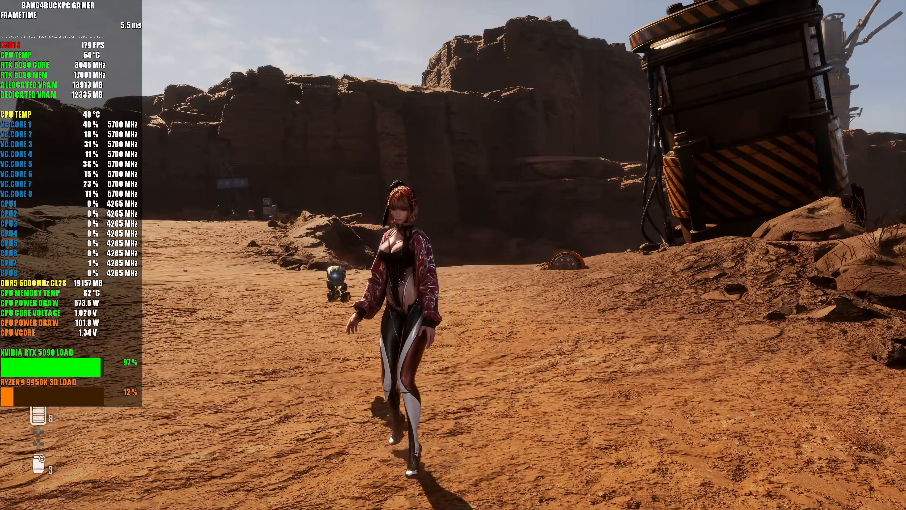